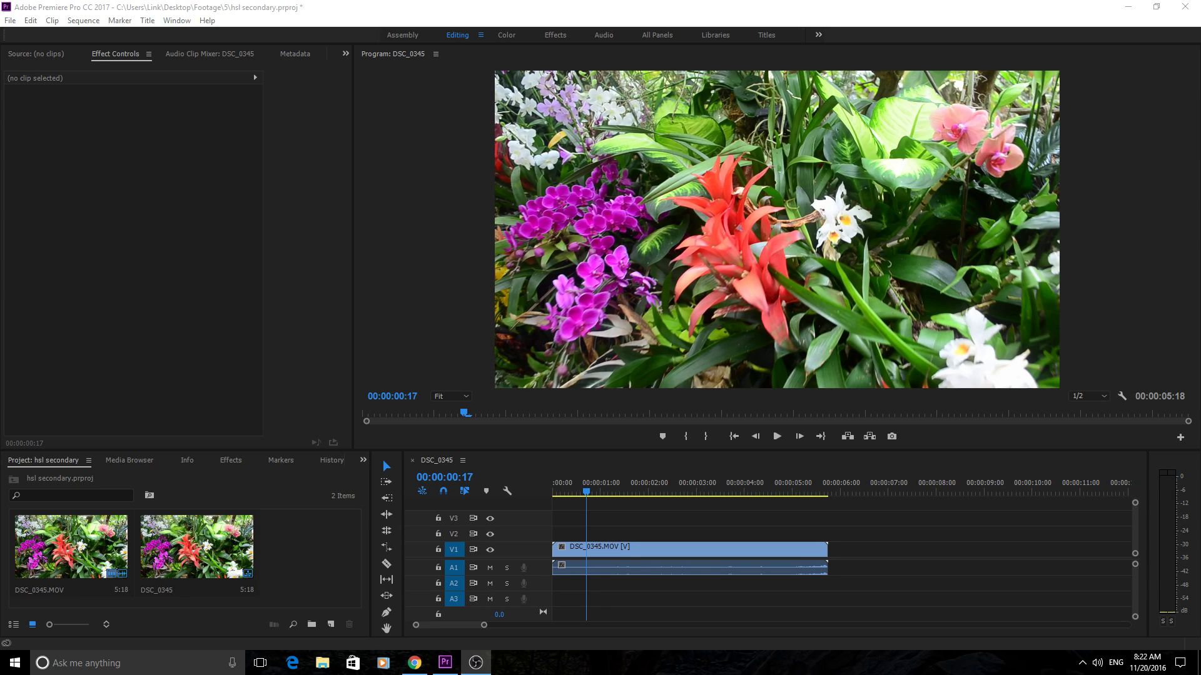
- Browse the Color Correction video effects, then return to the Project panel's clips
{"action": "left_click", "coordinate": [225, 462]}
{"action": "double_click", "coordinate": [96, 527]}
{"action": "double_click", "coordinate": [58, 545]}
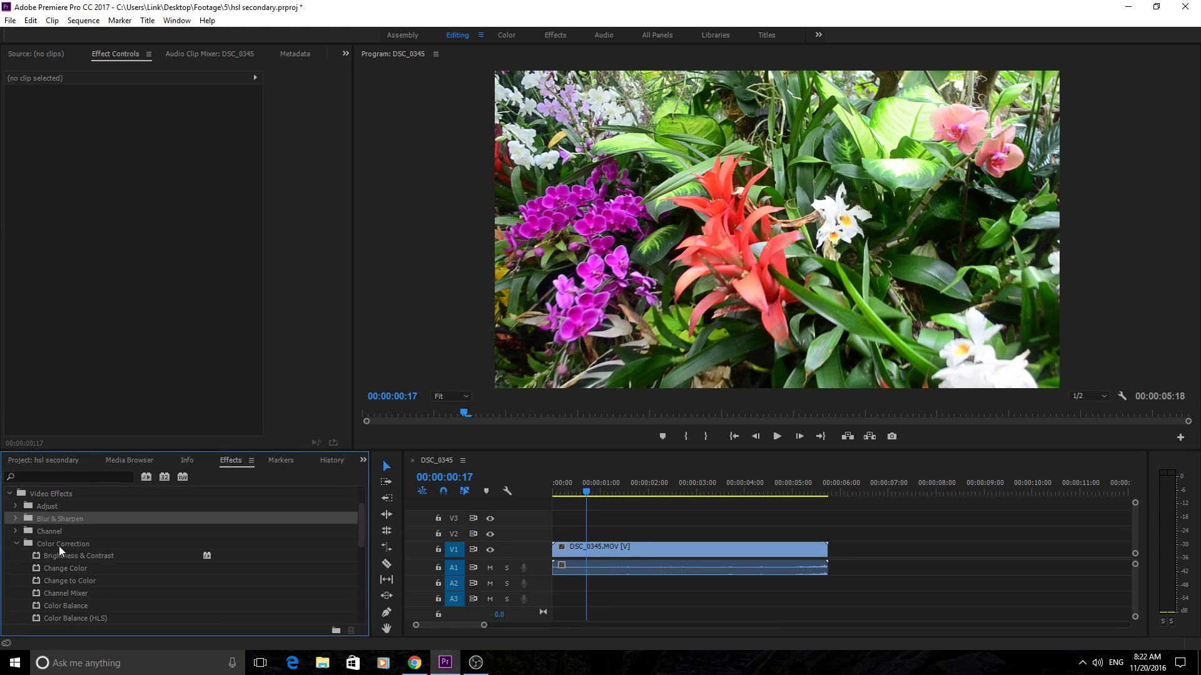
{"action": "scroll", "coordinate": [58, 546], "scroll_direction": "down", "scroll_amount": 3}
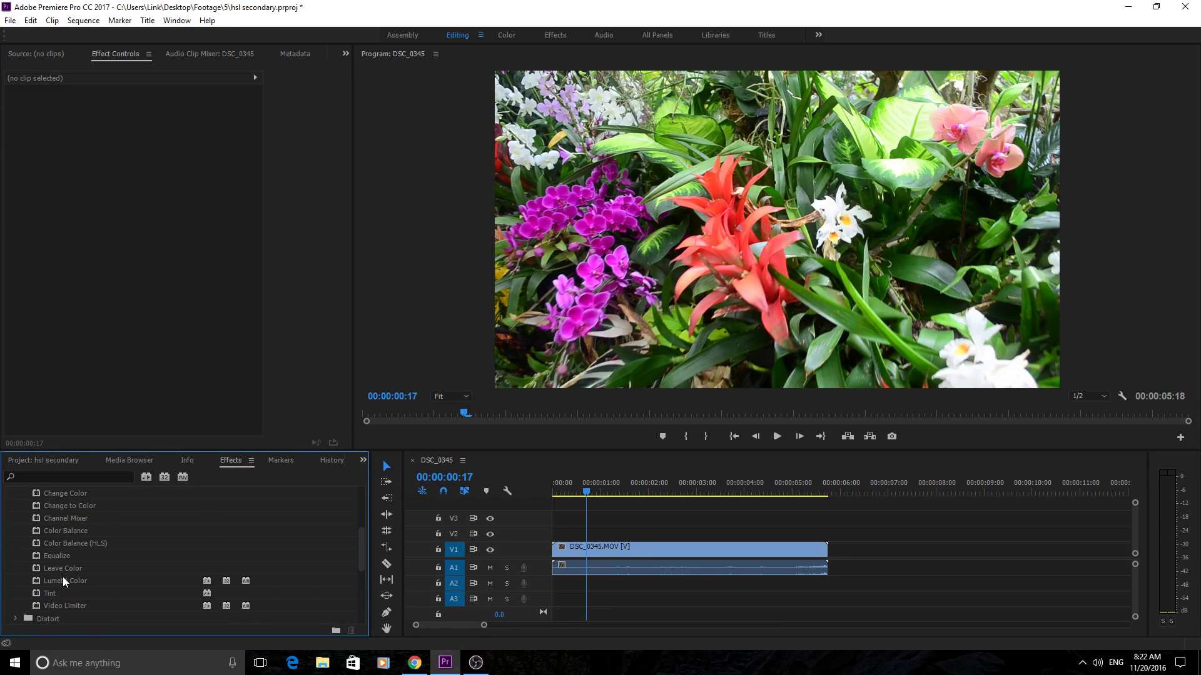
{"action": "left_click", "coordinate": [29, 463]}
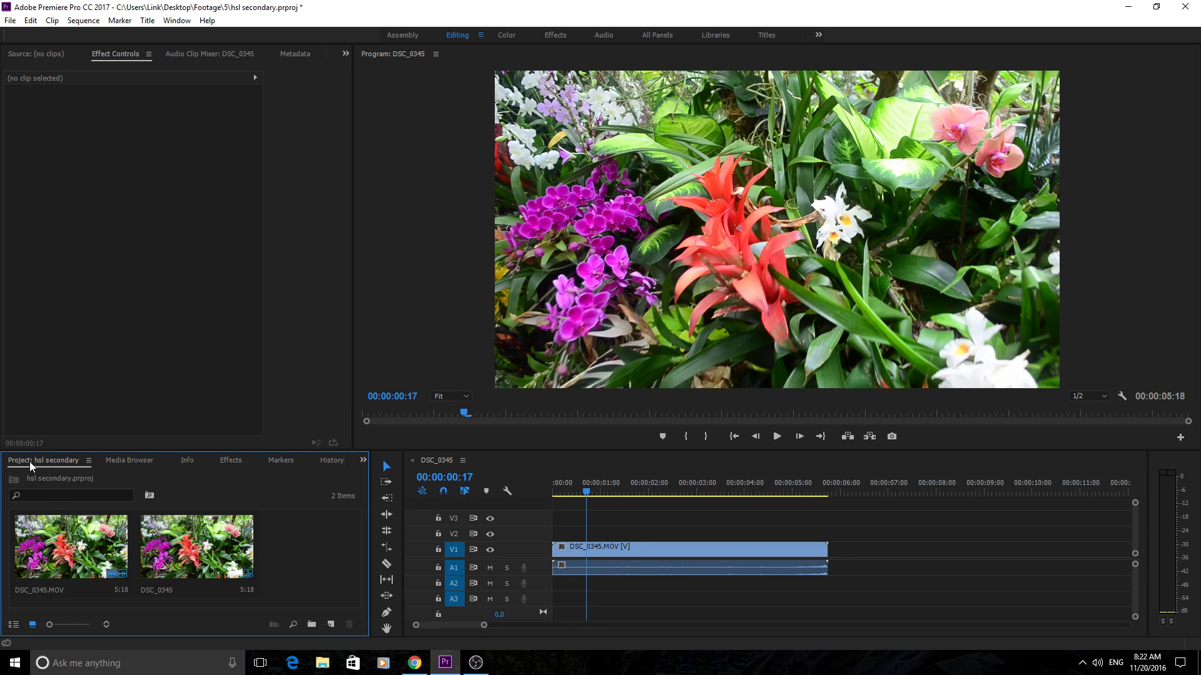
- Create a 1920x1080 adjustment layer and place it on V2 above the DSC_0345.MOV clip
{"action": "left_click", "coordinate": [9, 23]}
{"action": "mouse_move", "coordinate": [28, 38]}
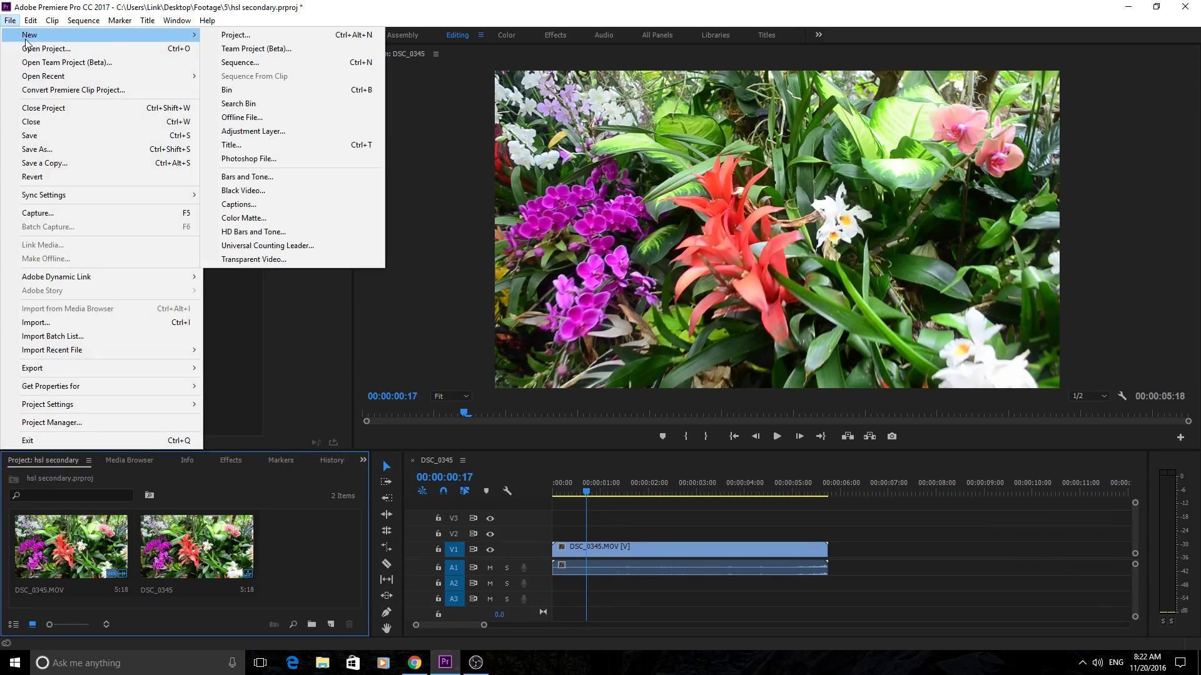
{"action": "left_click", "coordinate": [241, 132]}
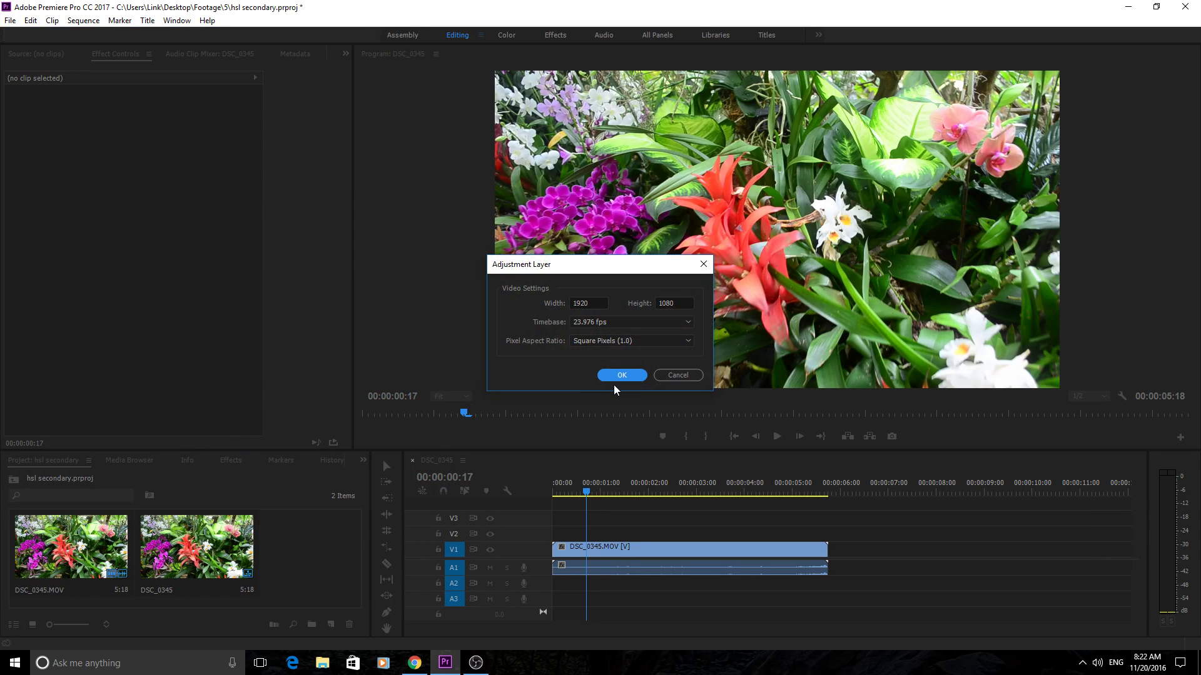
{"action": "left_click", "coordinate": [616, 376]}
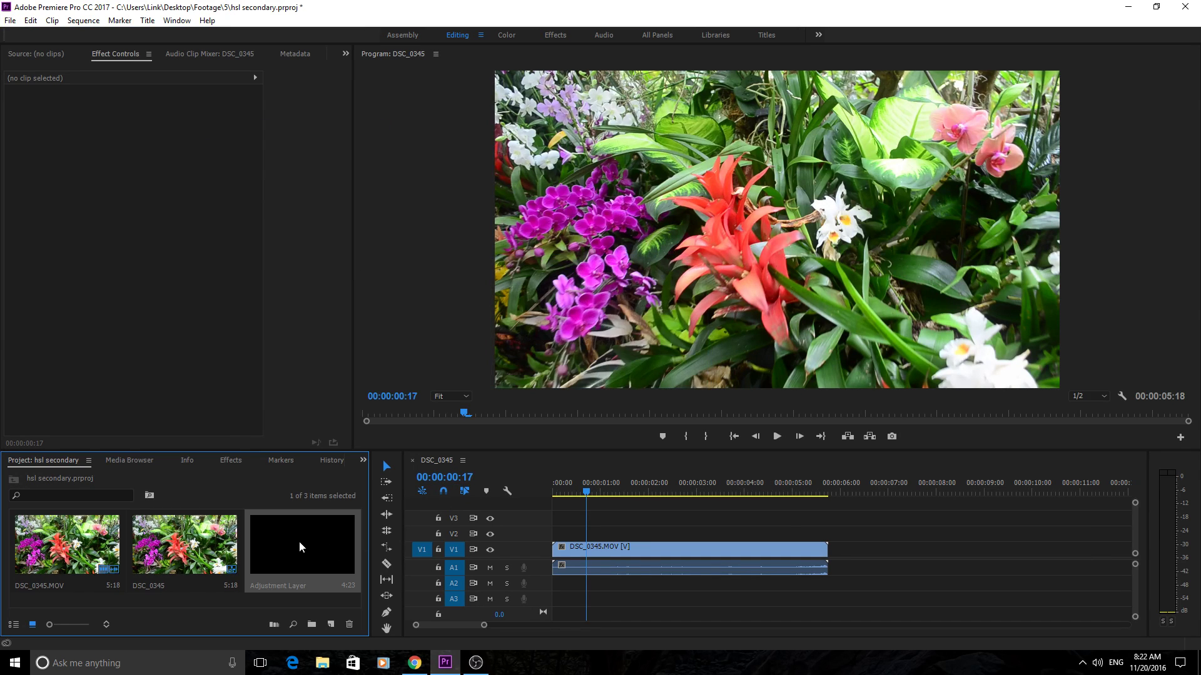
{"action": "left_click_drag", "start_coordinate": [299, 542], "coordinate": [528, 534]}
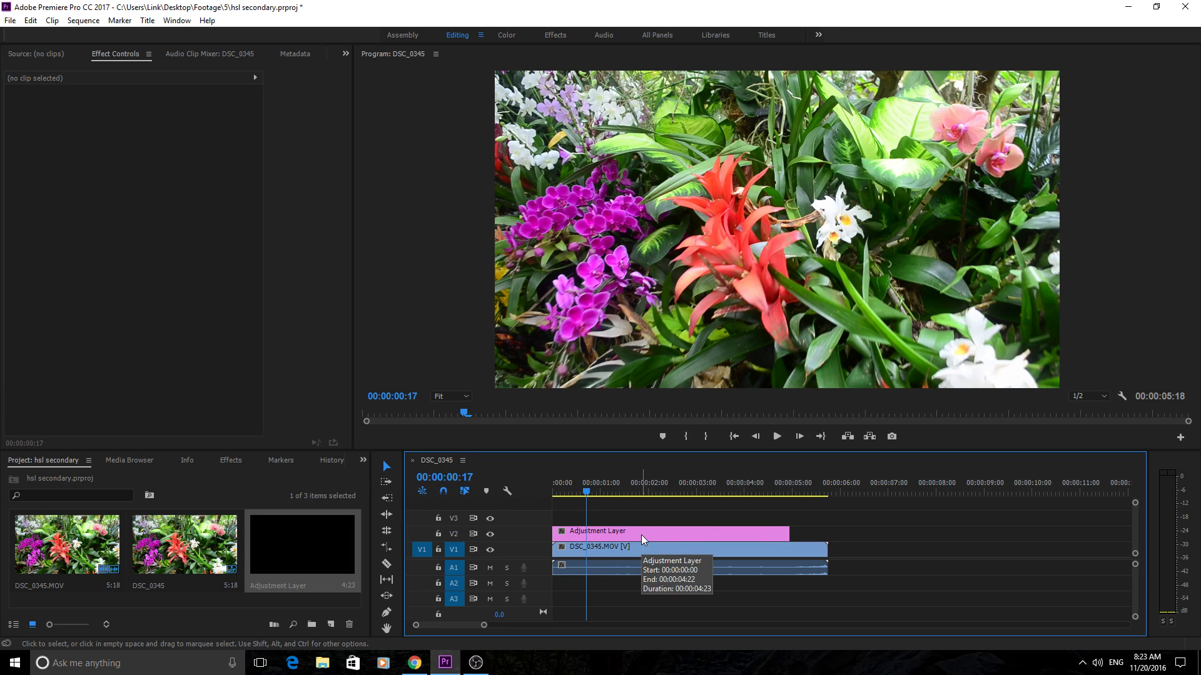
- Drag Lumetri Color from Color Correction onto the adjustment layer and show its settings in Effect Controls
{"action": "left_click", "coordinate": [642, 536]}
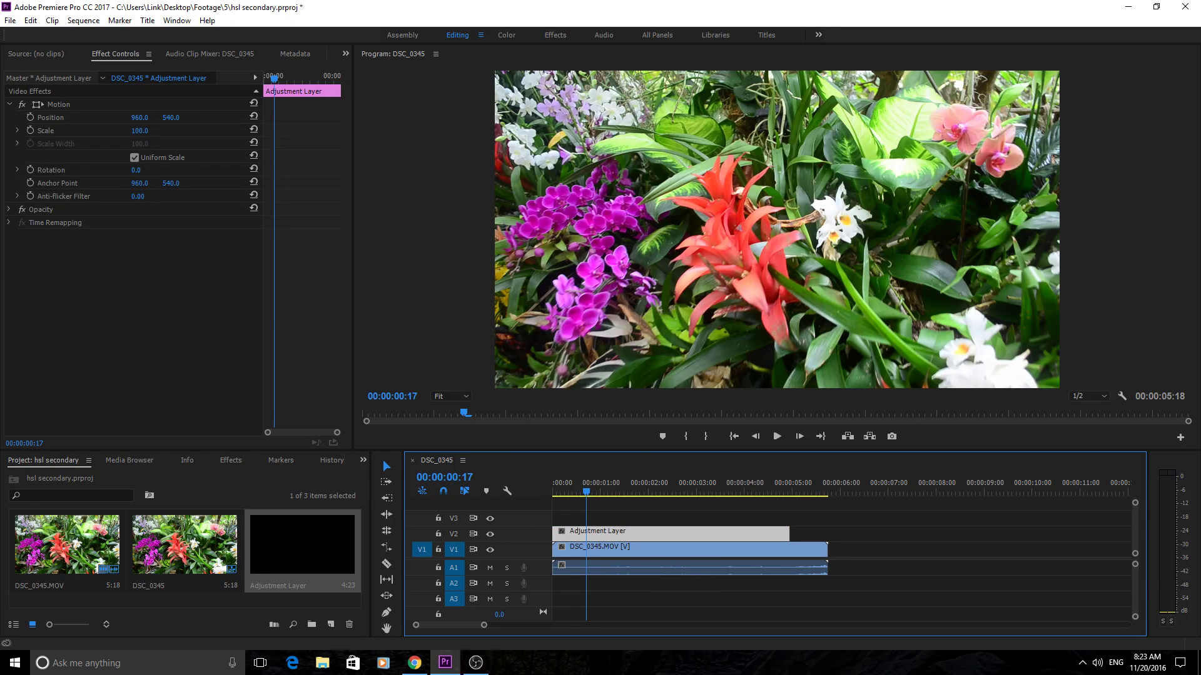
{"action": "left_click", "coordinate": [225, 460]}
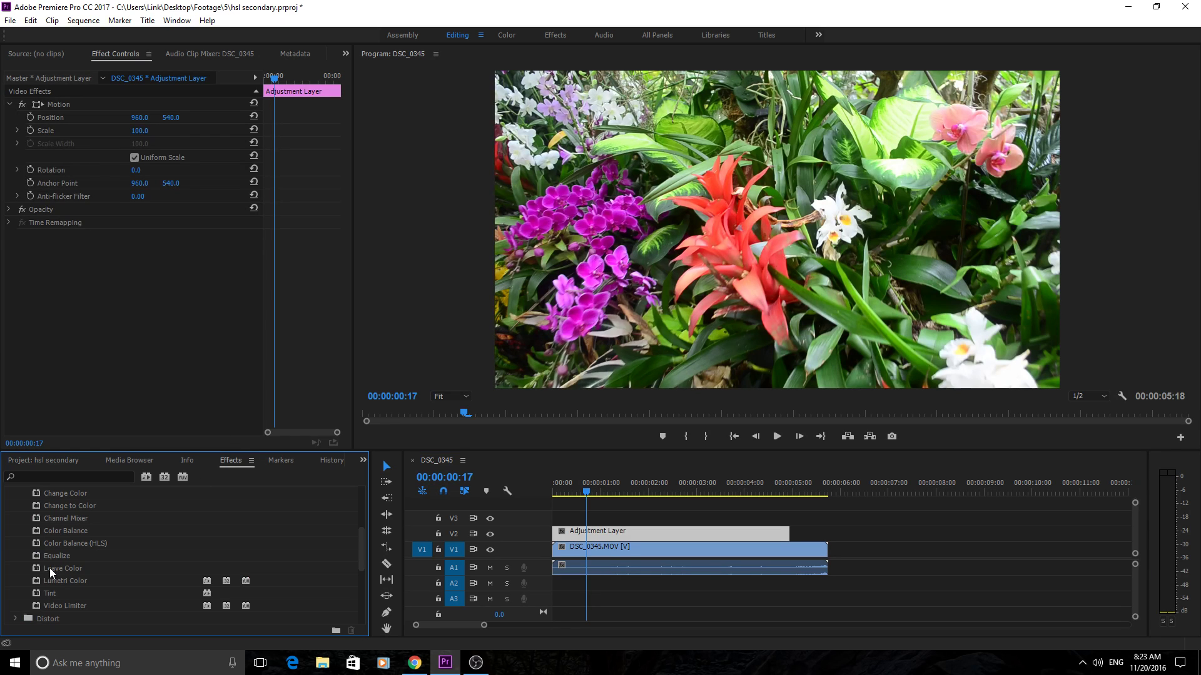
{"action": "left_click_drag", "start_coordinate": [50, 579], "coordinate": [637, 539]}
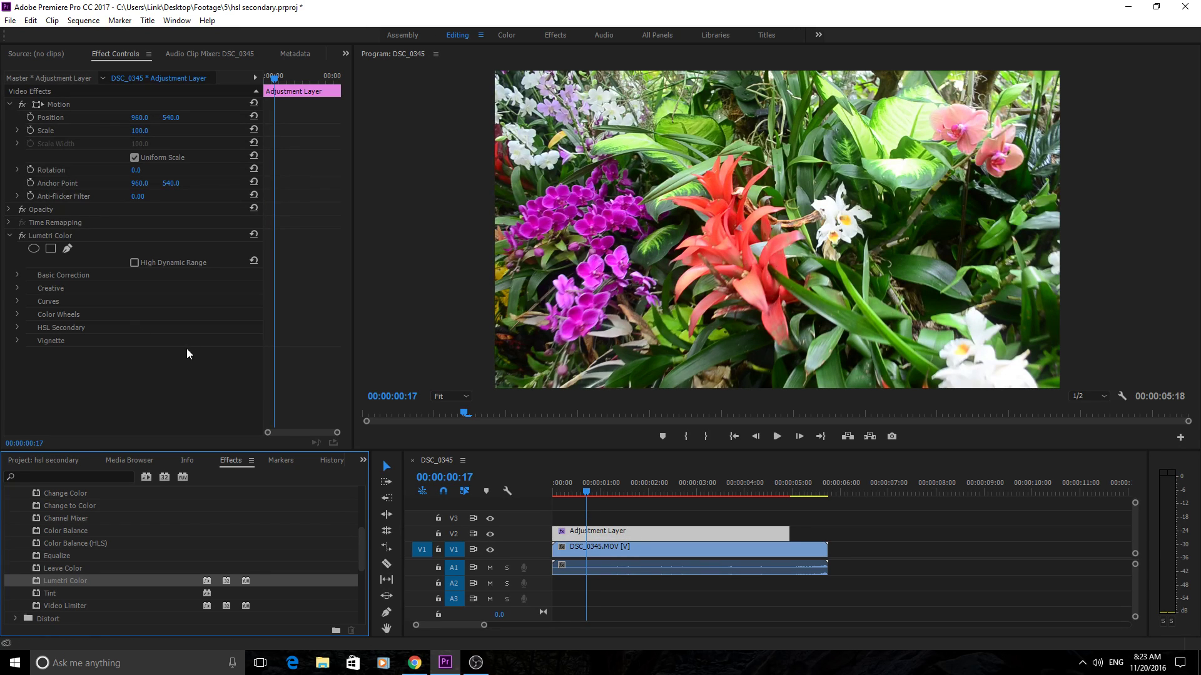
{"action": "left_click", "coordinate": [40, 234]}
{"action": "left_click", "coordinate": [619, 544]}
{"action": "left_click", "coordinate": [618, 533]}
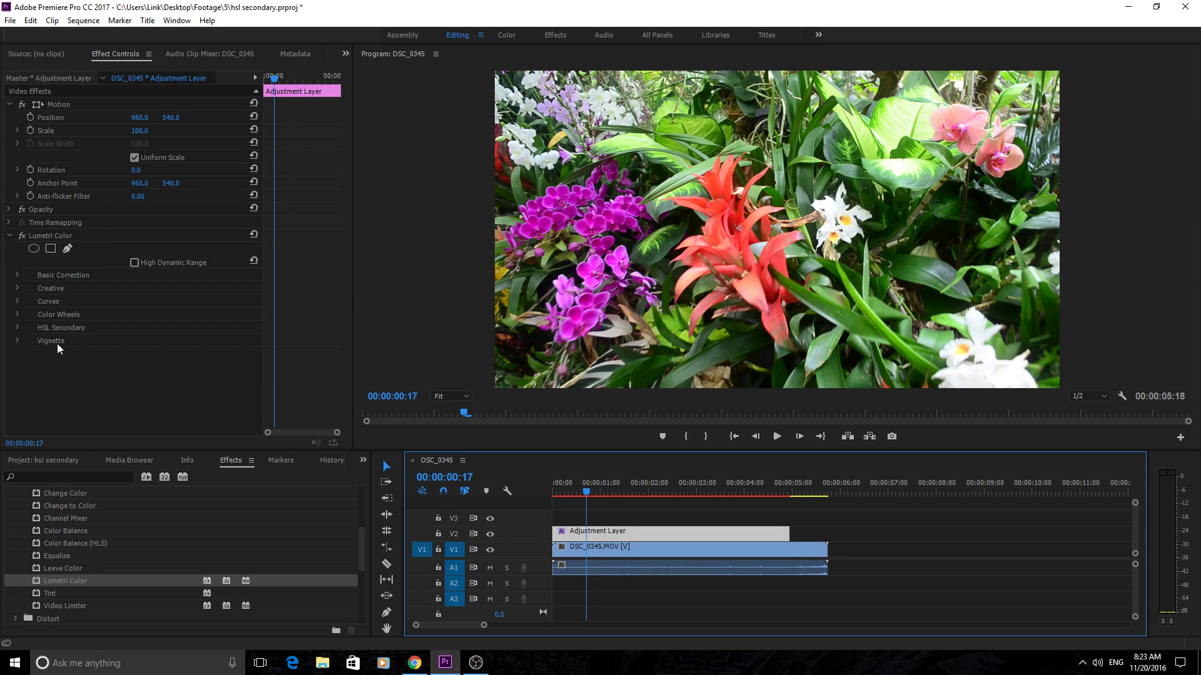
{"action": "left_click", "coordinate": [17, 326]}
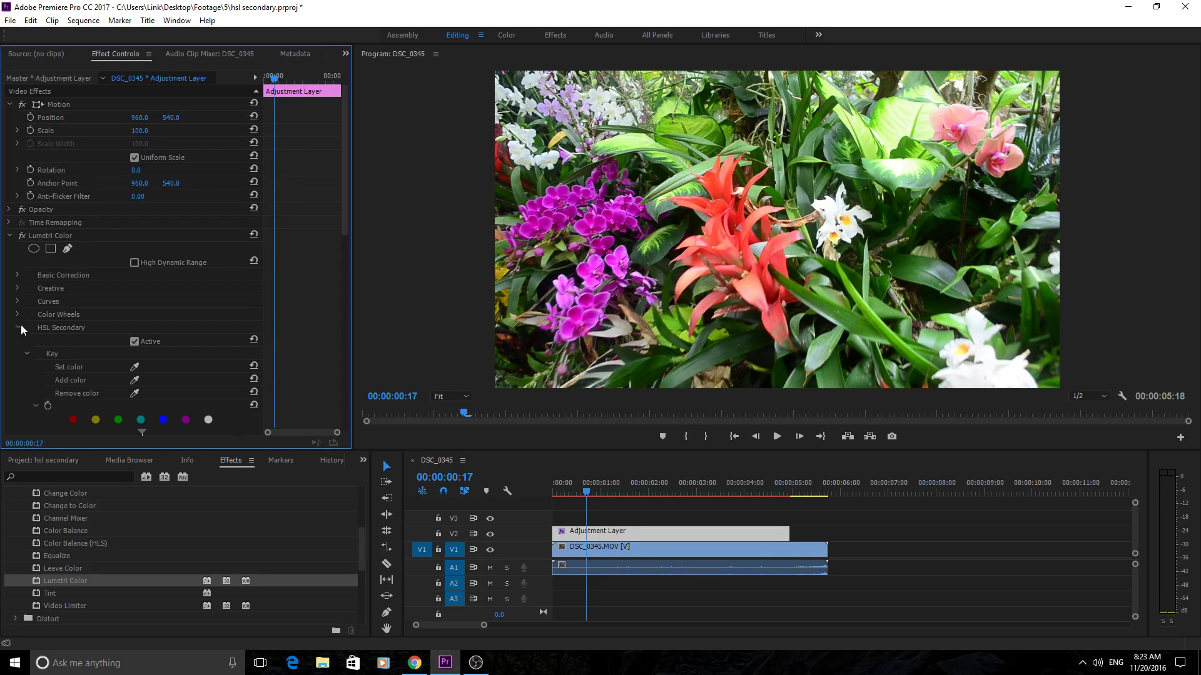
{"action": "scroll", "coordinate": [212, 286], "scroll_direction": "down", "scroll_amount": 4}
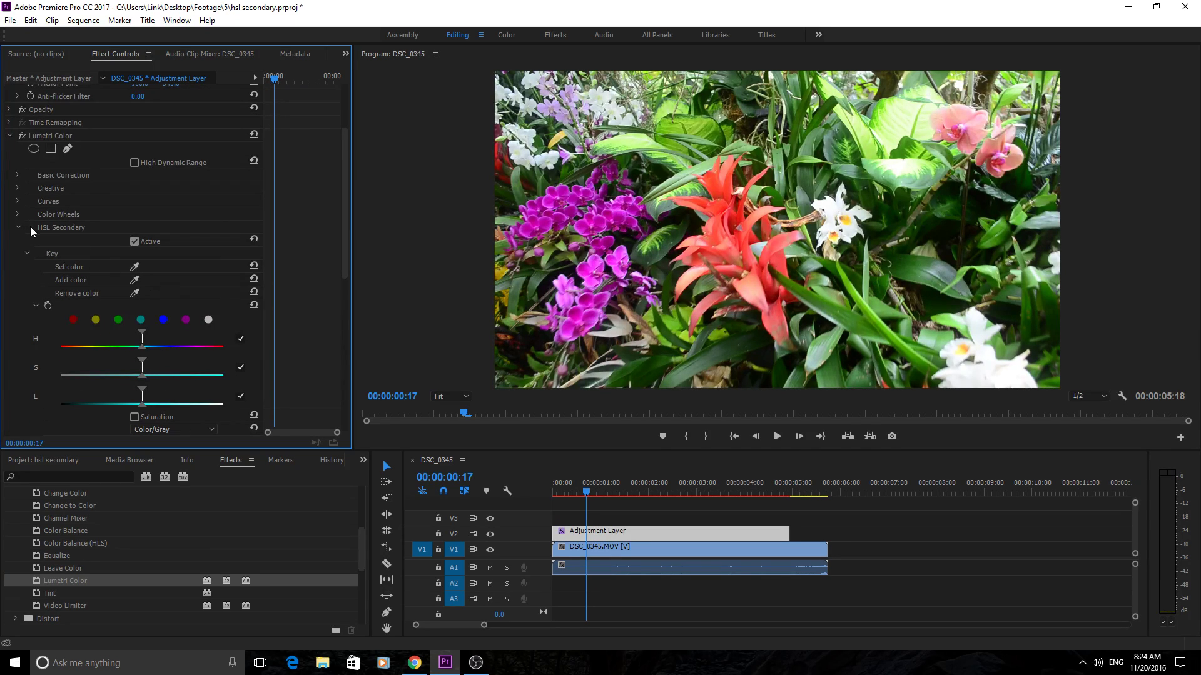
{"action": "scroll", "coordinate": [52, 229], "scroll_direction": "down", "scroll_amount": 3}
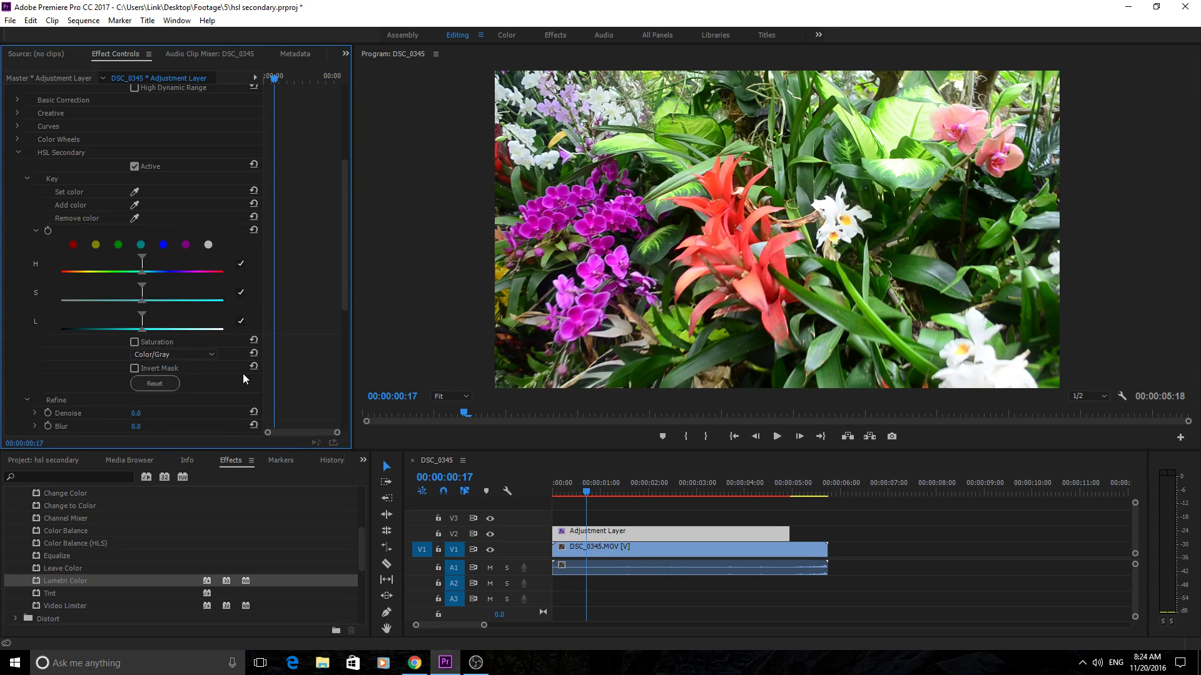
{"action": "scroll", "coordinate": [246, 319], "scroll_direction": "down", "scroll_amount": 1}
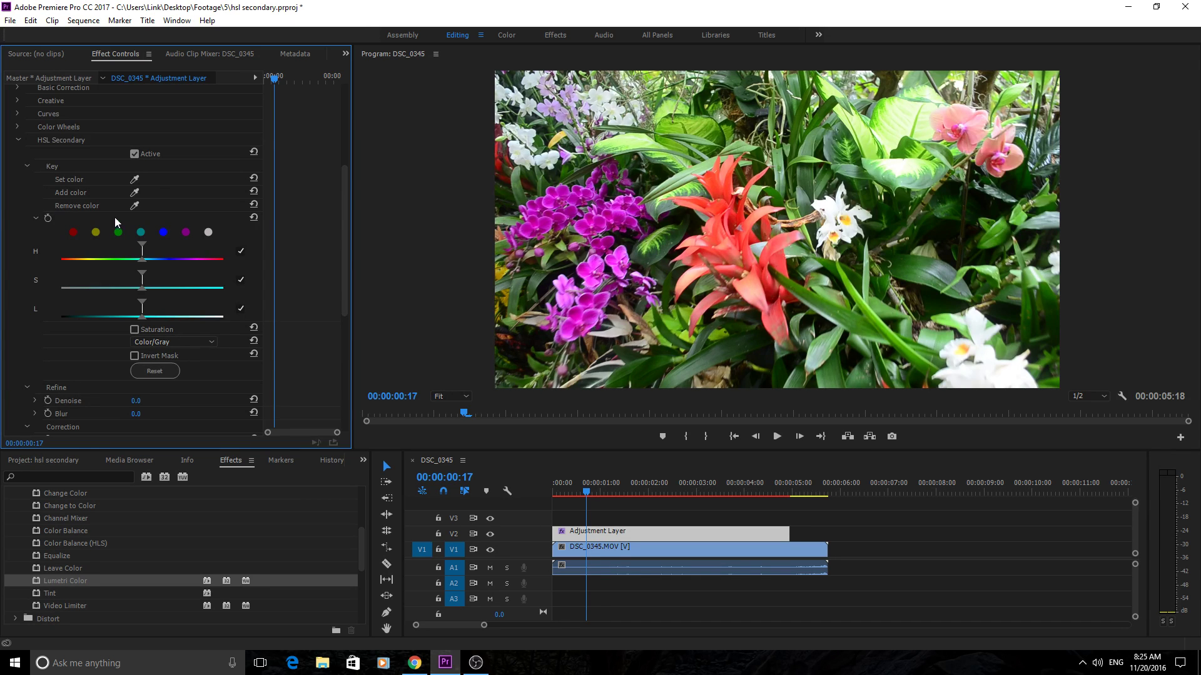
- Sample the purple orchids with the HSL Secondary eyedropper and preview the key as colour over grey
{"action": "left_click", "coordinate": [135, 179]}
{"action": "left_click", "coordinate": [583, 225]}
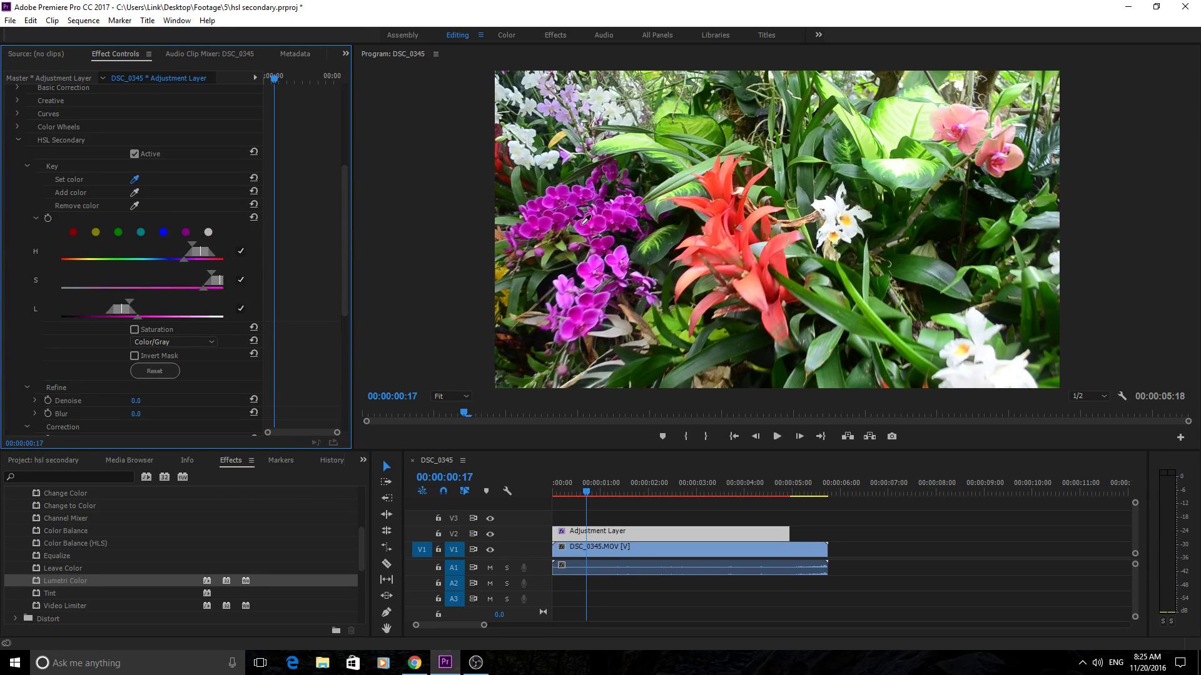
{"action": "left_click", "coordinate": [134, 330]}
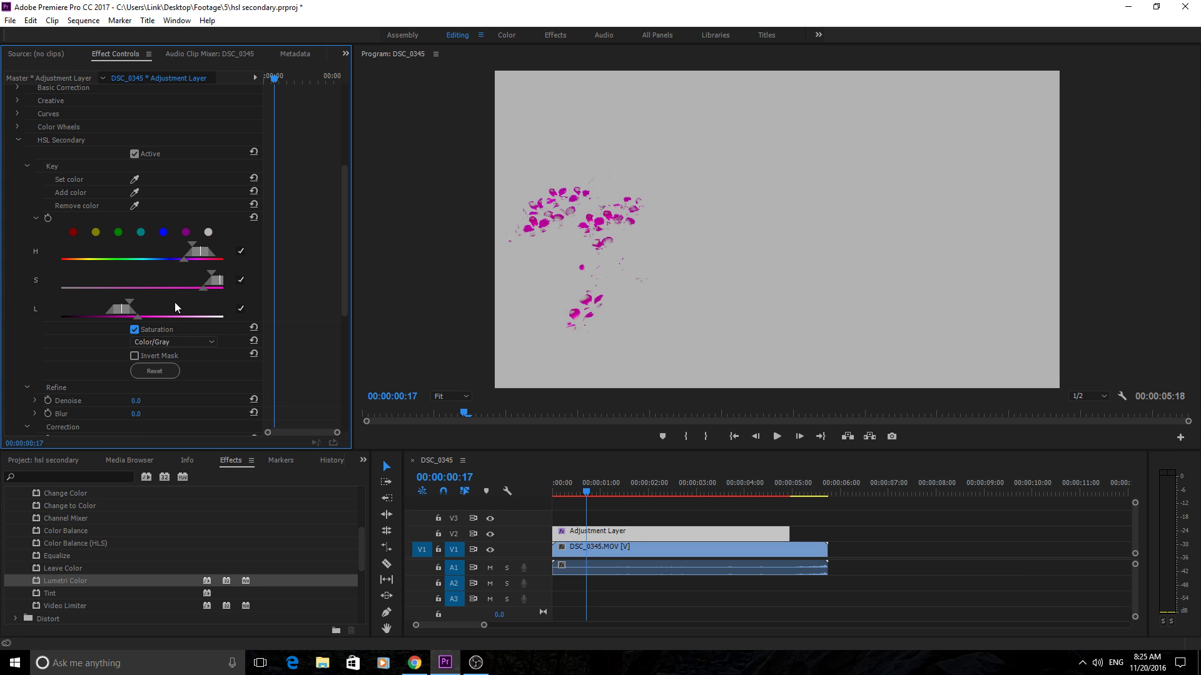
- Adjust the L range and softness handles and the S softness so more purple petals are keyed
{"action": "left_click_drag", "start_coordinate": [140, 316], "coordinate": [156, 317]}
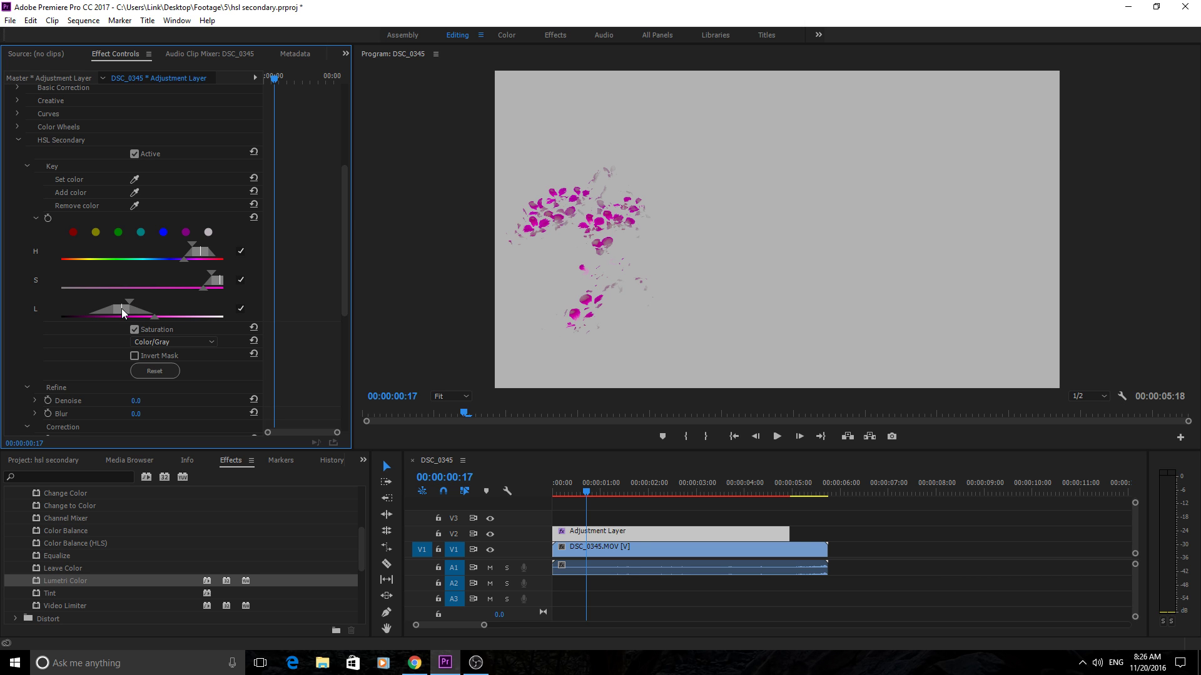
{"action": "mouse_move", "coordinate": [122, 309]}
{"action": "left_mouse_down"}
{"action": "mouse_move", "coordinate": [176, 318]}
{"action": "mouse_move", "coordinate": [127, 306]}
{"action": "left_mouse_up"}
{"action": "left_click_drag", "start_coordinate": [166, 318], "coordinate": [155, 318]}
{"action": "left_click_drag", "start_coordinate": [148, 317], "coordinate": [145, 316]}
{"action": "left_click_drag", "start_coordinate": [189, 286], "coordinate": [184, 285]}
{"action": "left_click", "coordinate": [134, 332]}
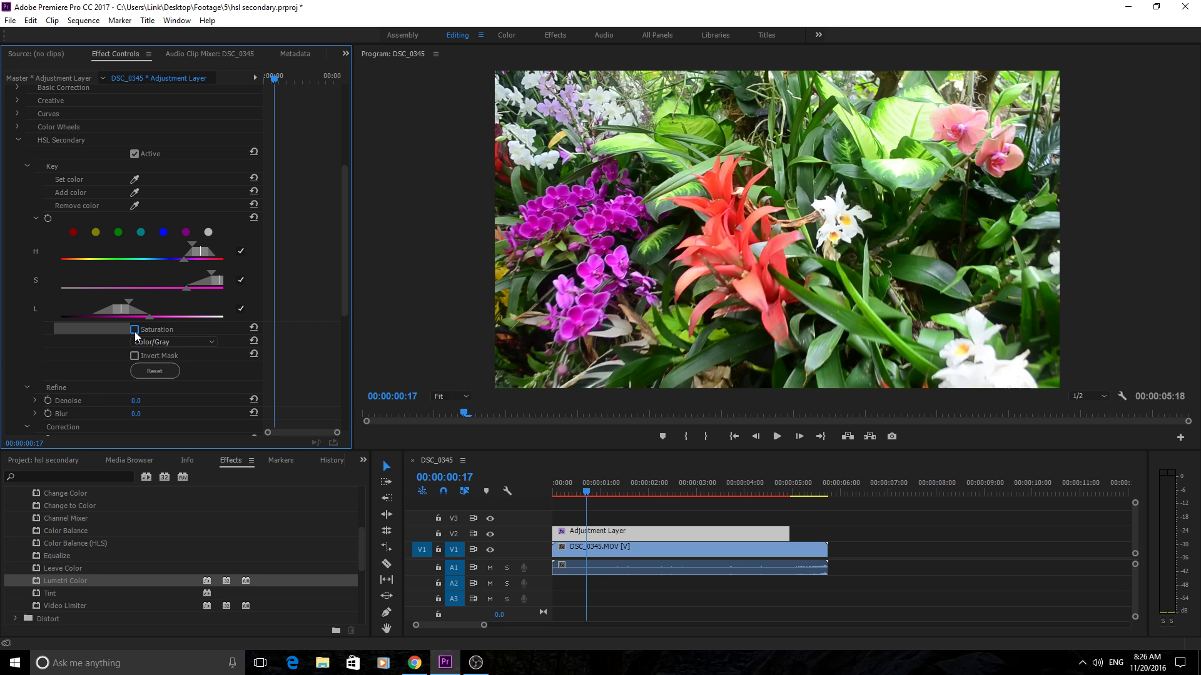
{"action": "left_click", "coordinate": [134, 331]}
{"action": "left_click", "coordinate": [134, 332]}
{"action": "left_click", "coordinate": [134, 331]}
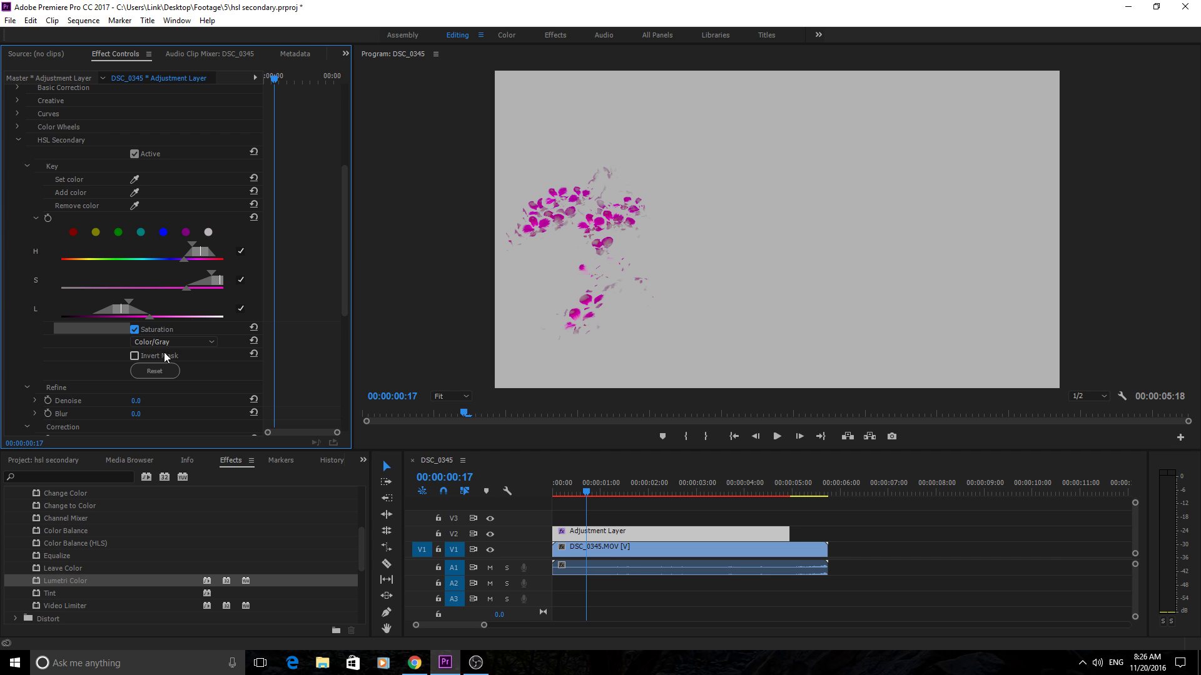
{"action": "left_click", "coordinate": [135, 330]}
{"action": "left_click", "coordinate": [135, 330]}
{"action": "left_click", "coordinate": [135, 329]}
{"action": "scroll", "coordinate": [61, 358], "scroll_direction": "down", "scroll_amount": 4}
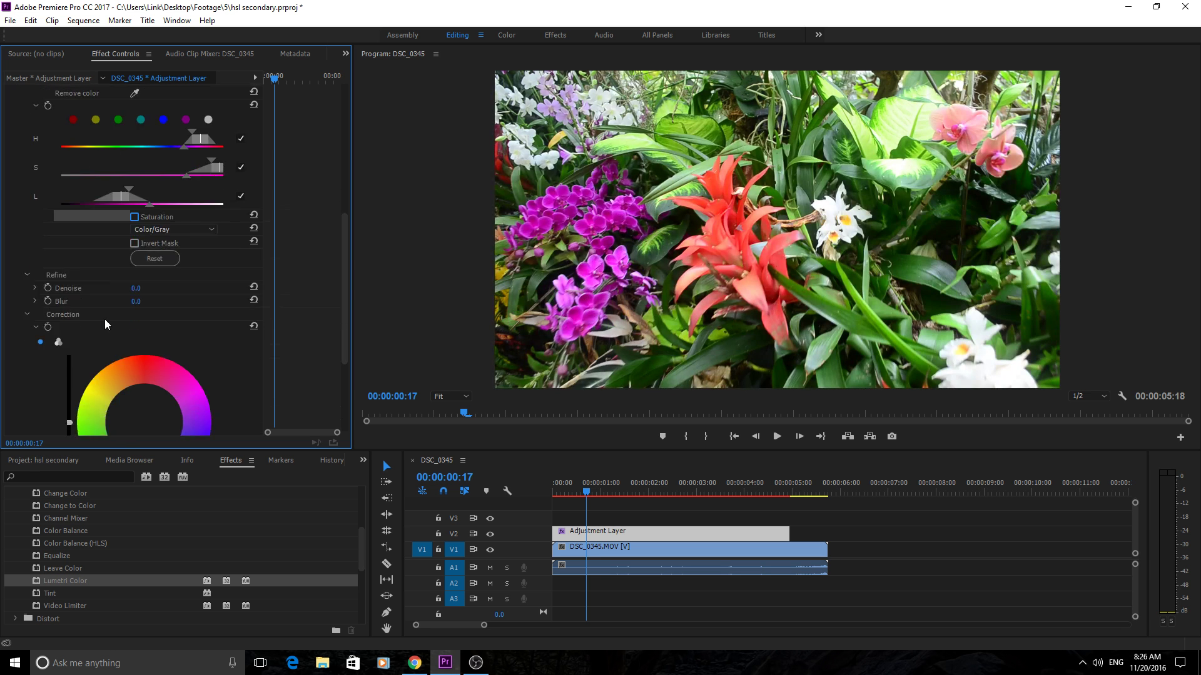
{"action": "scroll", "coordinate": [103, 324], "scroll_direction": "down", "scroll_amount": 2}
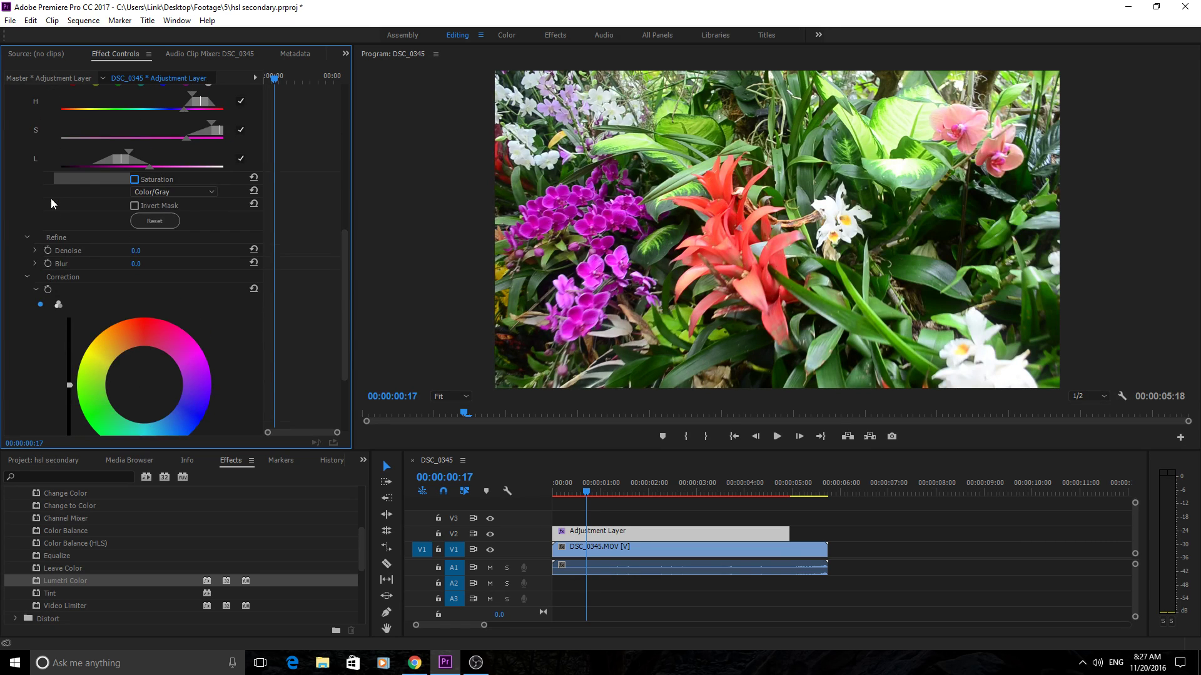
{"action": "scroll", "coordinate": [51, 198], "scroll_direction": "up", "scroll_amount": 2}
{"action": "scroll", "coordinate": [24, 216], "scroll_direction": "down", "scroll_amount": 5}
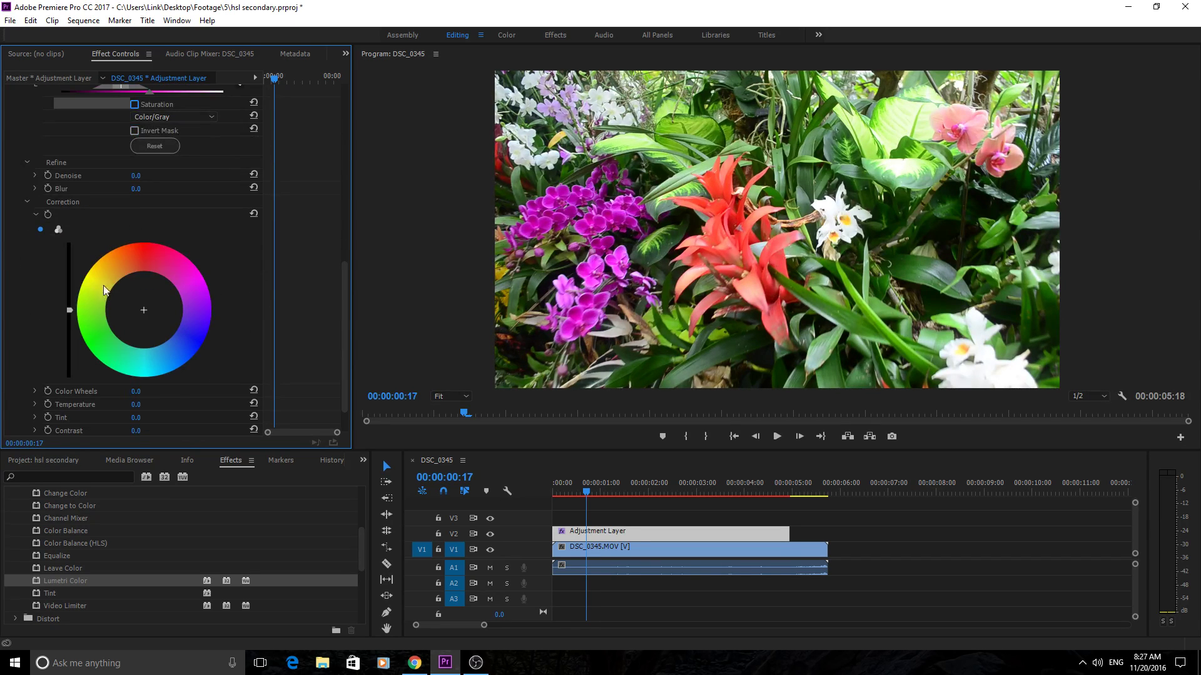
{"action": "scroll", "coordinate": [106, 282], "scroll_direction": "up", "scroll_amount": 1}
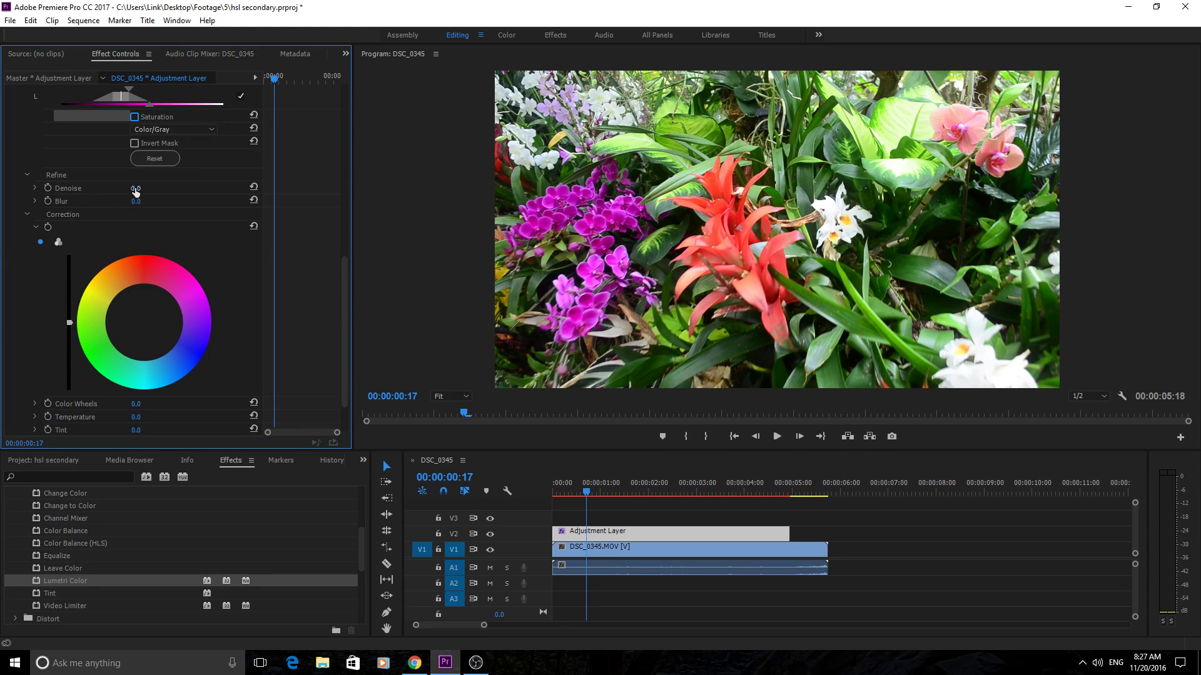
{"action": "scroll", "coordinate": [125, 181], "scroll_direction": "up", "scroll_amount": 3}
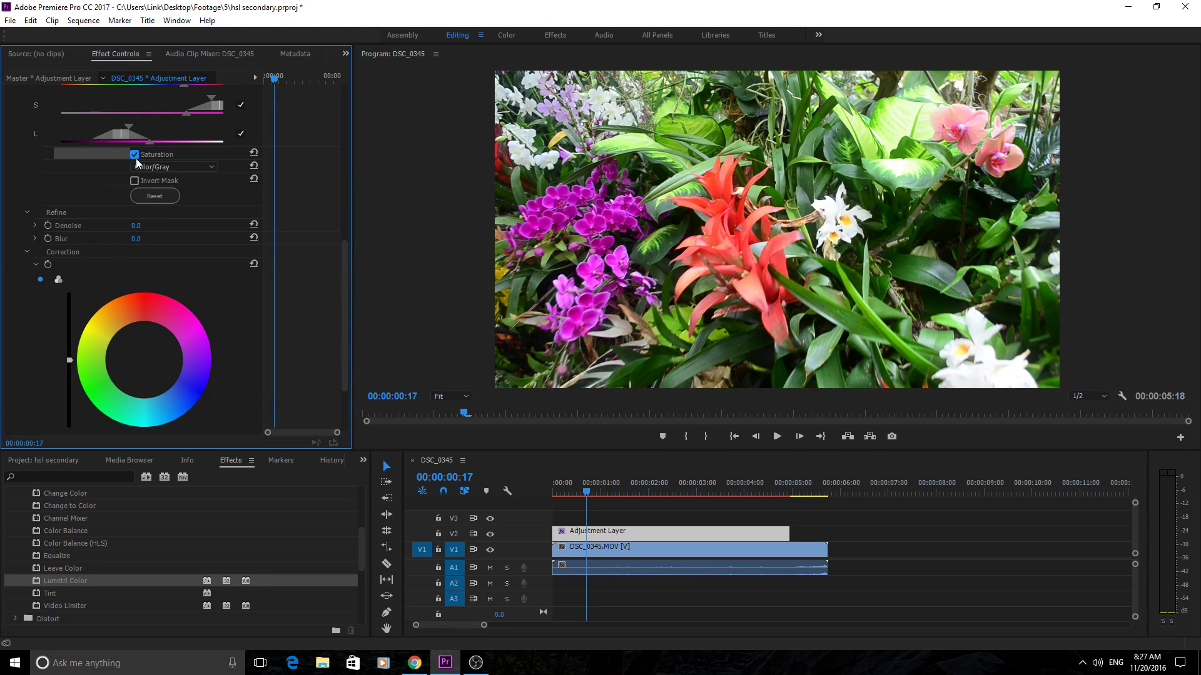
- With the grey mask preview showing, set the key's Denoise to 18.0 and Blur to 1.0
{"action": "left_click", "coordinate": [135, 154]}
{"action": "left_click_drag", "start_coordinate": [138, 226], "coordinate": [359, 253]}
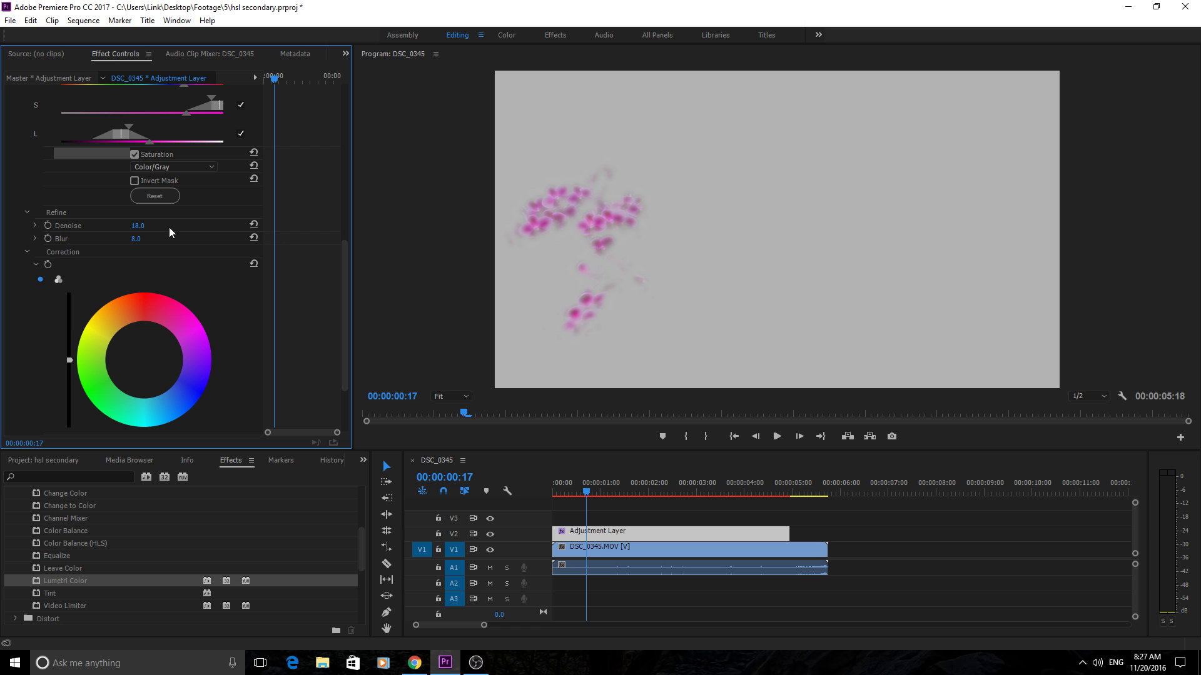
{"action": "left_click", "coordinate": [136, 239]}
{"action": "type", "text": "0"}
{"action": "key", "text": "Return"}
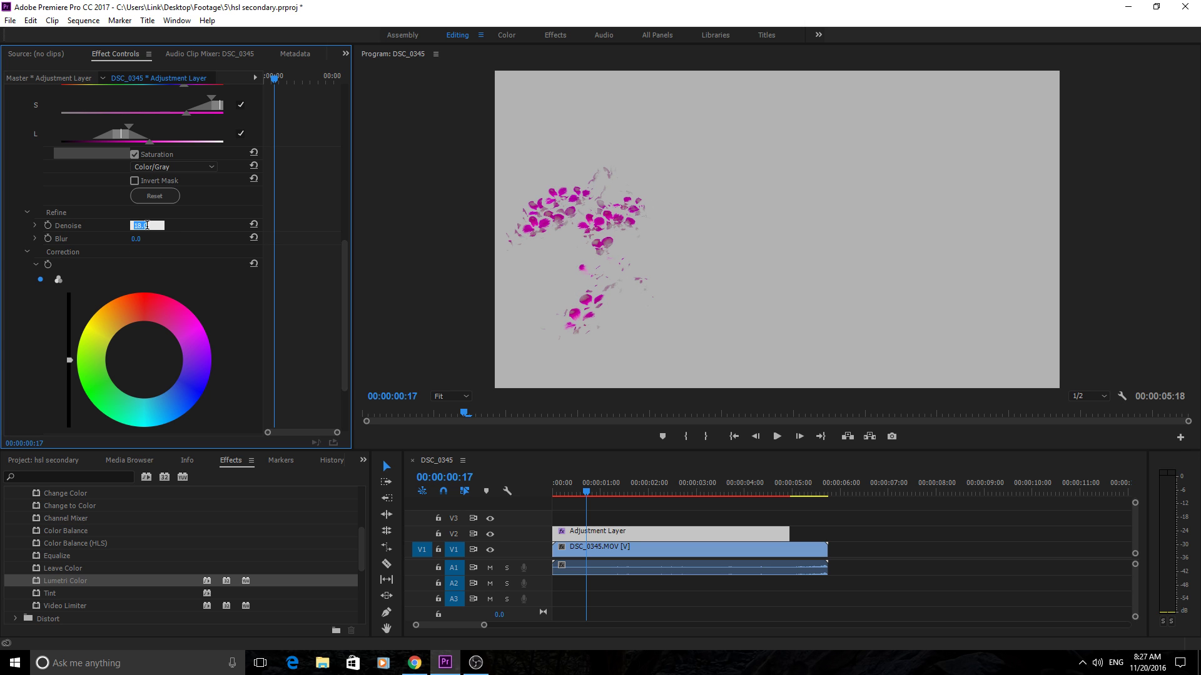
{"action": "left_click", "coordinate": [134, 242]}
{"action": "type", "text": "1"}
{"action": "key", "text": "Return"}
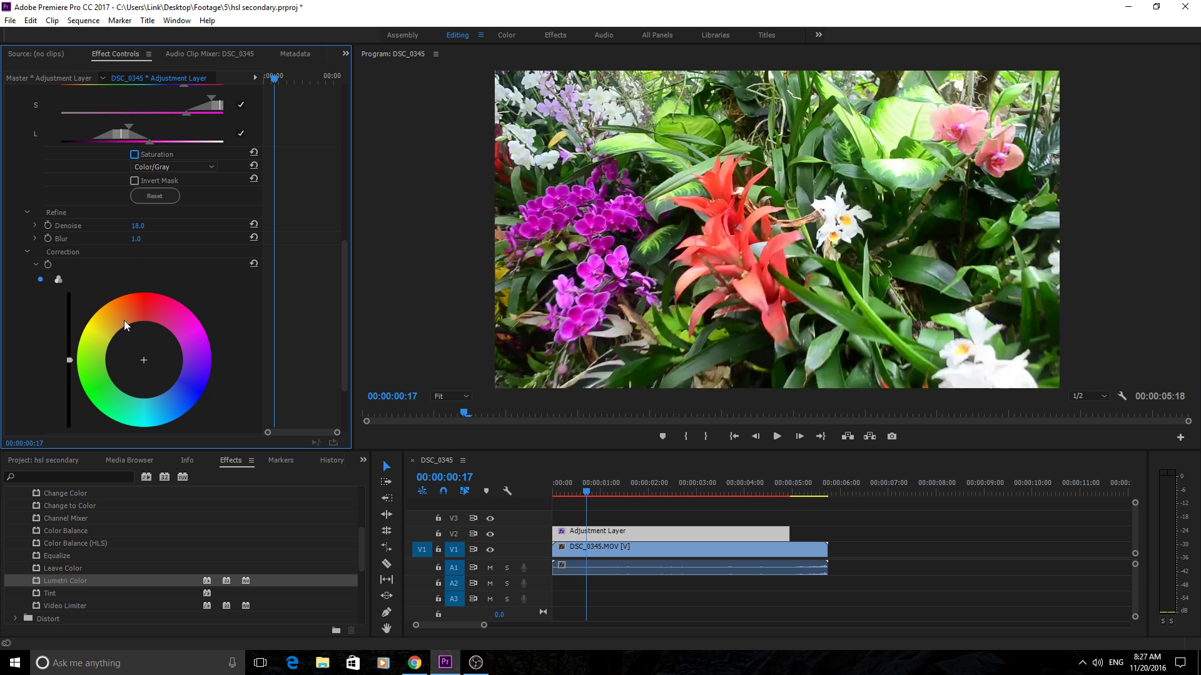
- Drag the HSL Secondary correction wheel to tint the keyed orchids toward pink-magenta
{"action": "left_click_drag", "start_coordinate": [124, 320], "coordinate": [192, 389]}
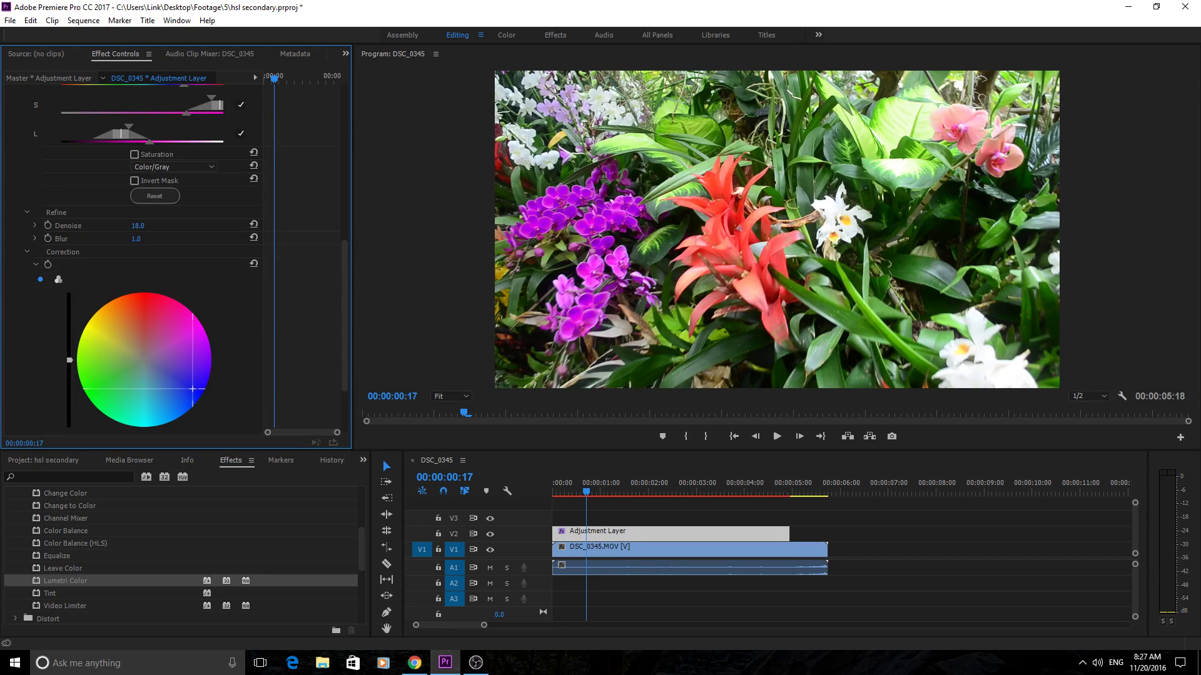
{"action": "left_click_drag", "start_coordinate": [192, 389], "coordinate": [95, 387]}
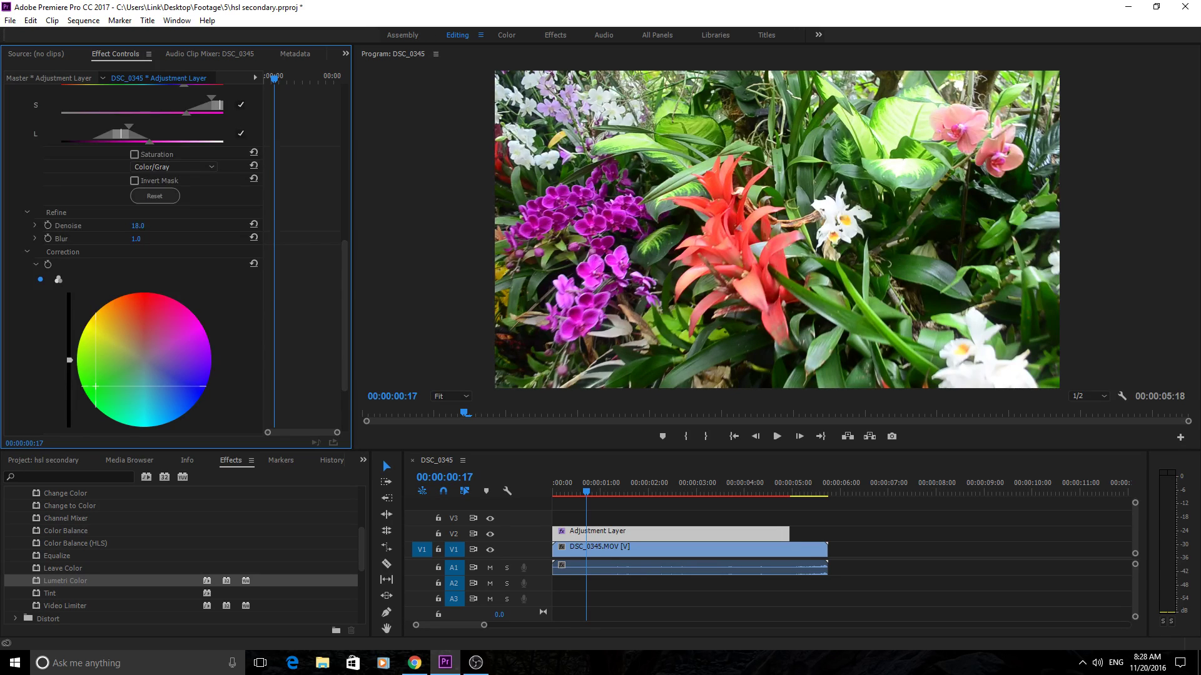
{"action": "scroll", "coordinate": [137, 384], "scroll_direction": "down", "scroll_amount": 2}
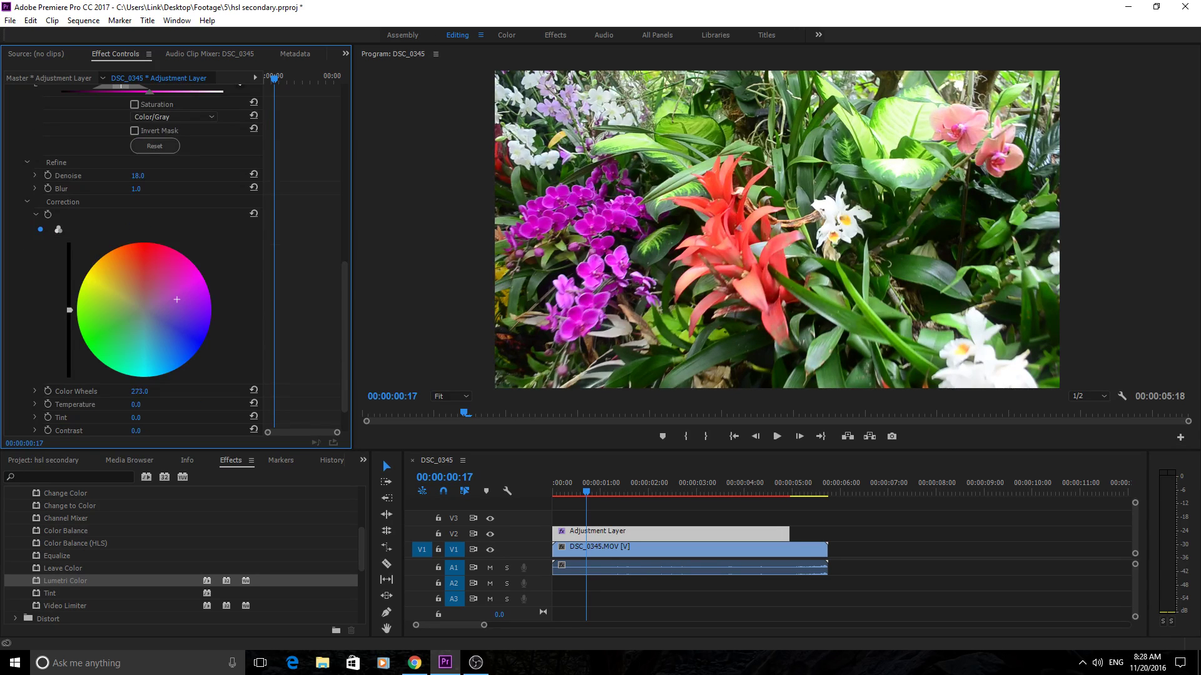
{"action": "left_click_drag", "start_coordinate": [174, 259], "coordinate": [152, 347]}
{"action": "left_click_drag", "start_coordinate": [149, 265], "coordinate": [174, 263]}
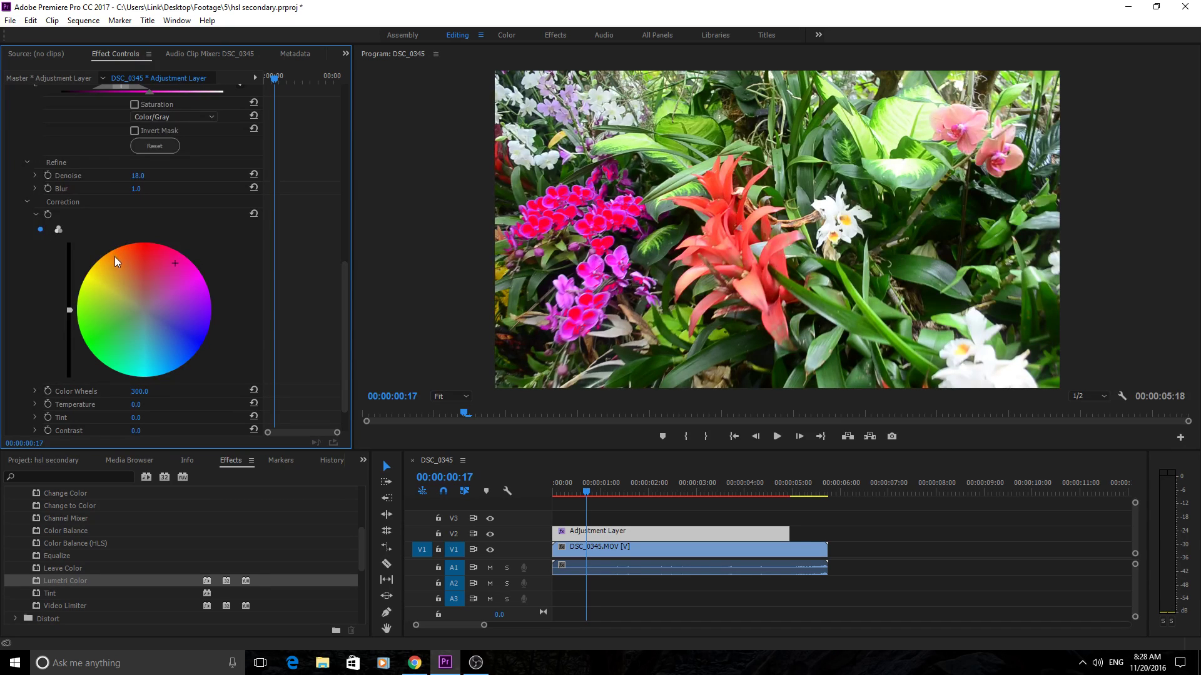
{"action": "left_click", "coordinate": [155, 258]}
- Set the Color Wheels amount to 0.0
{"action": "left_click", "coordinate": [146, 390]}
{"action": "type", "text": "0"}
{"action": "key", "text": "Return"}
{"action": "scroll", "coordinate": [205, 333], "scroll_direction": "down", "scroll_amount": 1}
{"action": "scroll", "coordinate": [130, 400], "scroll_direction": "down", "scroll_amount": 1}
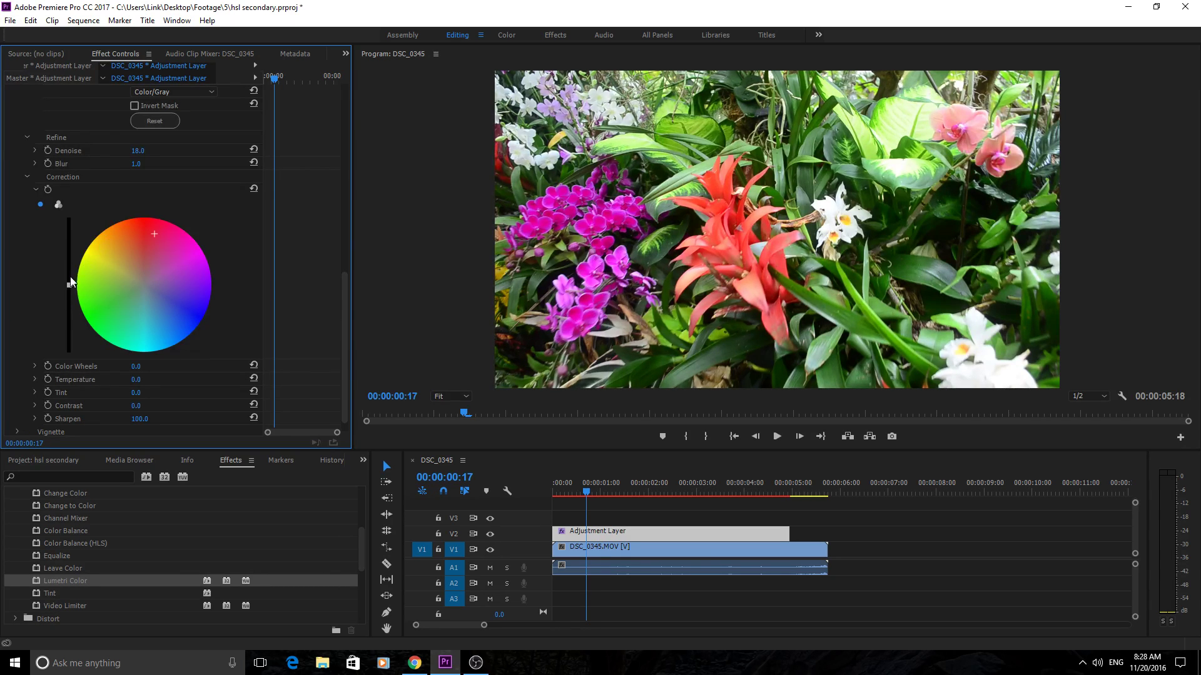
- Raise the correction lightness slider and reposition the wheel crosshair so the orchids read brighter hot-pink
{"action": "left_click_drag", "start_coordinate": [68, 288], "coordinate": [69, 229]}
{"action": "left_click_drag", "start_coordinate": [155, 234], "coordinate": [130, 325]}
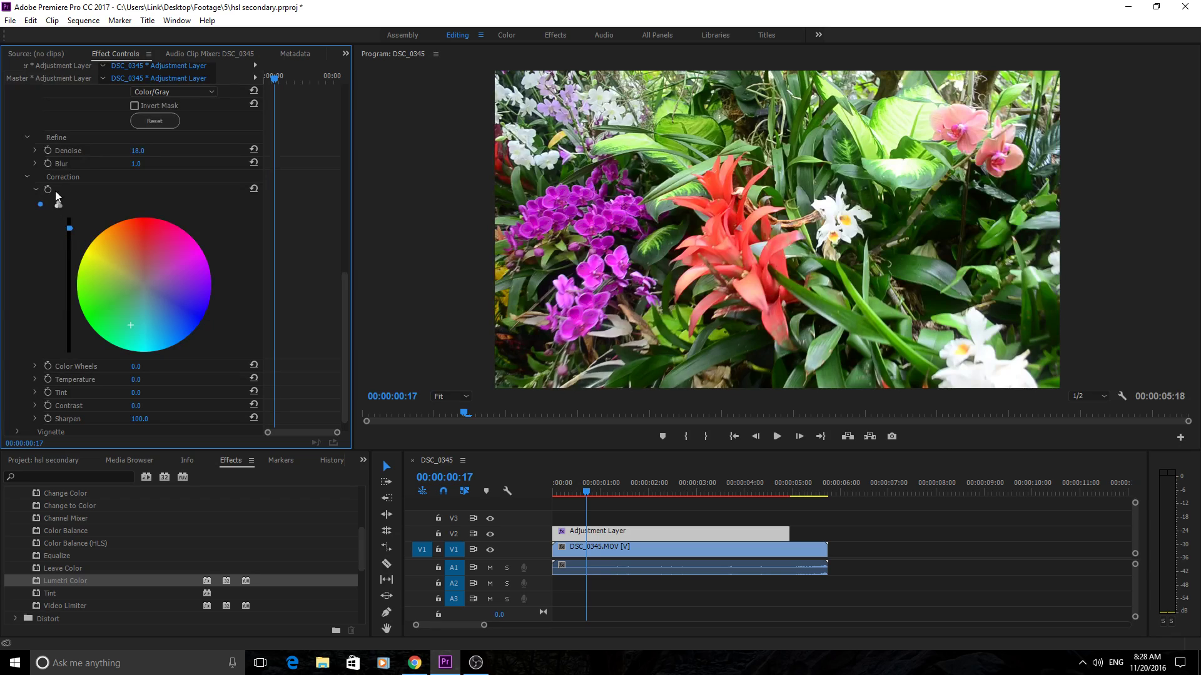
{"action": "left_click_drag", "start_coordinate": [130, 325], "coordinate": [151, 253]}
{"action": "left_click", "coordinate": [69, 237]}
- Toggle Lumetri Color on and off to compare the orchids, leave it enabled, and collapse it
{"action": "scroll", "coordinate": [204, 235], "scroll_direction": "up", "scroll_amount": 8}
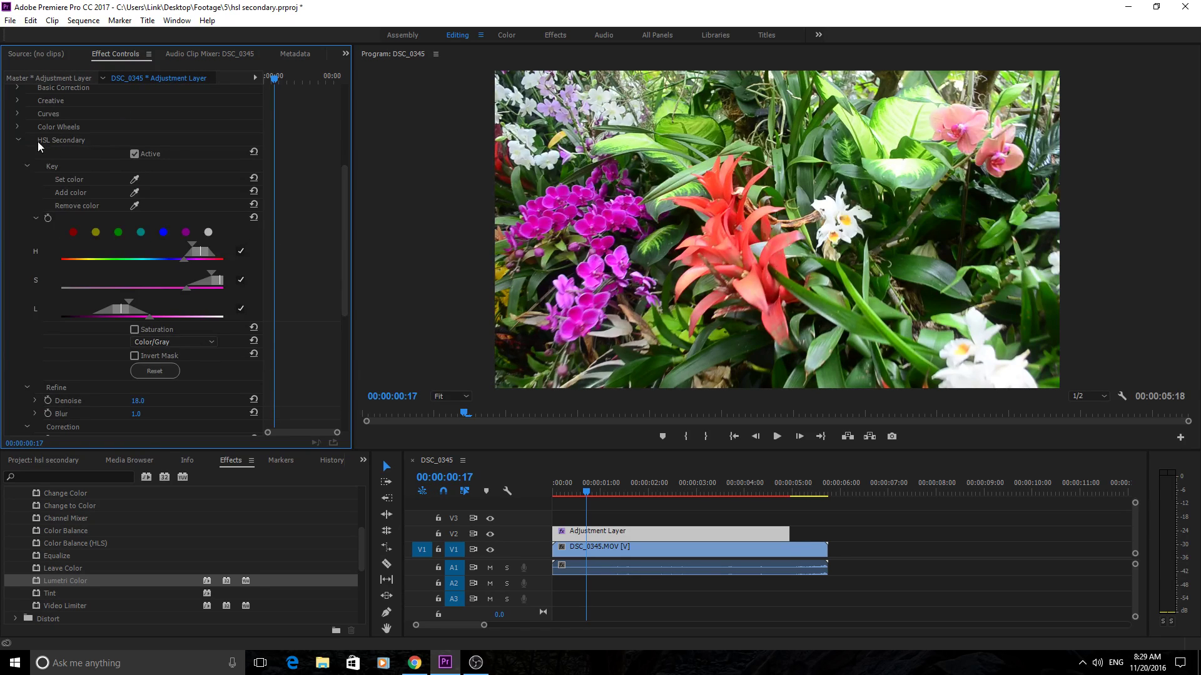
{"action": "scroll", "coordinate": [22, 213], "scroll_direction": "up", "scroll_amount": 3}
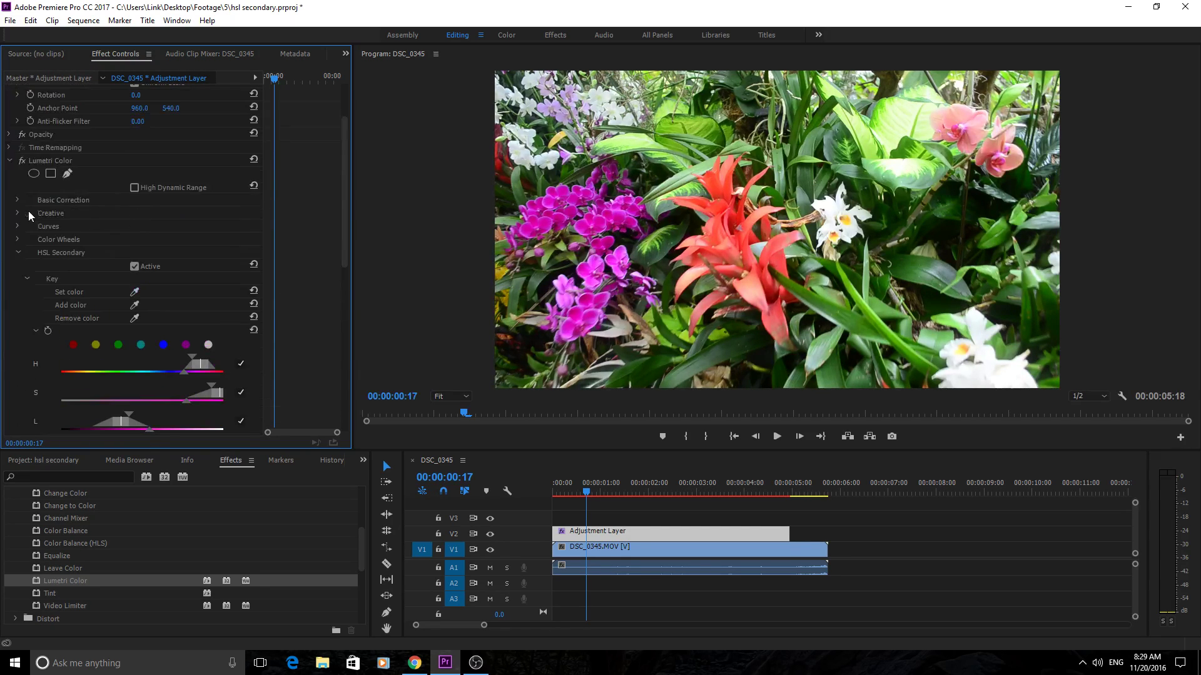
{"action": "left_click", "coordinate": [25, 162]}
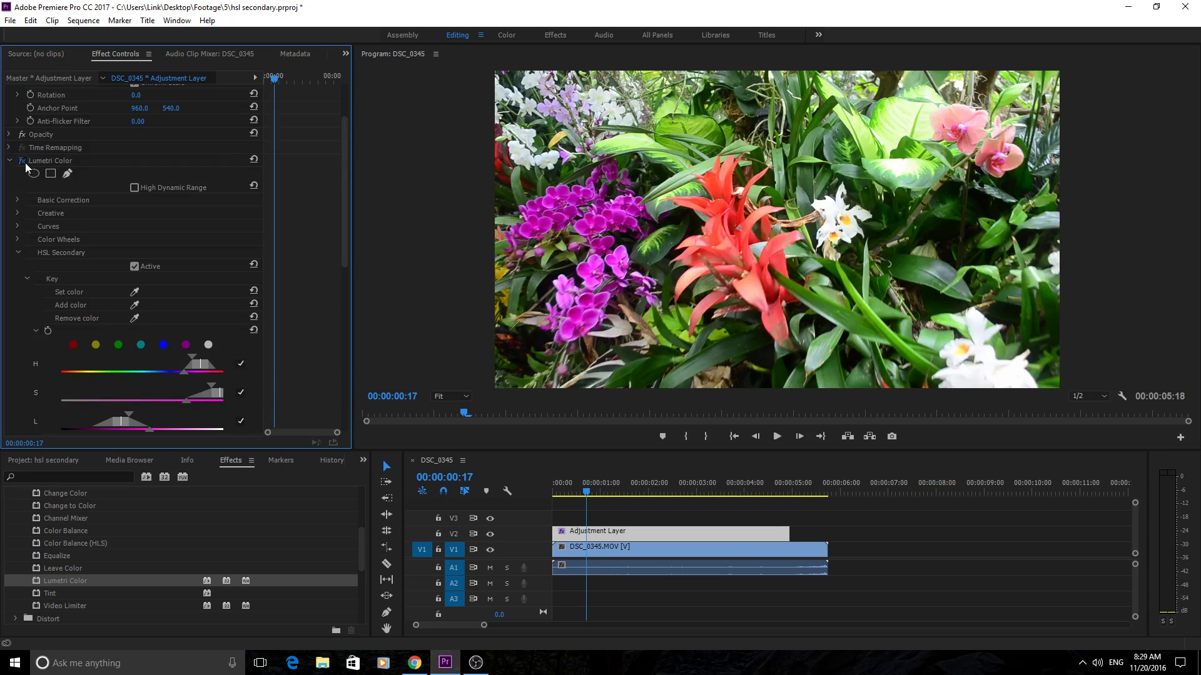
{"action": "left_click", "coordinate": [25, 162]}
{"action": "left_click", "coordinate": [25, 162]}
{"action": "left_click", "coordinate": [25, 162]}
{"action": "left_click", "coordinate": [25, 162]}
{"action": "left_click", "coordinate": [25, 162]}
{"action": "left_click", "coordinate": [25, 162]}
{"action": "left_click", "coordinate": [25, 162]}
{"action": "scroll", "coordinate": [44, 289], "scroll_direction": "down", "scroll_amount": 6}
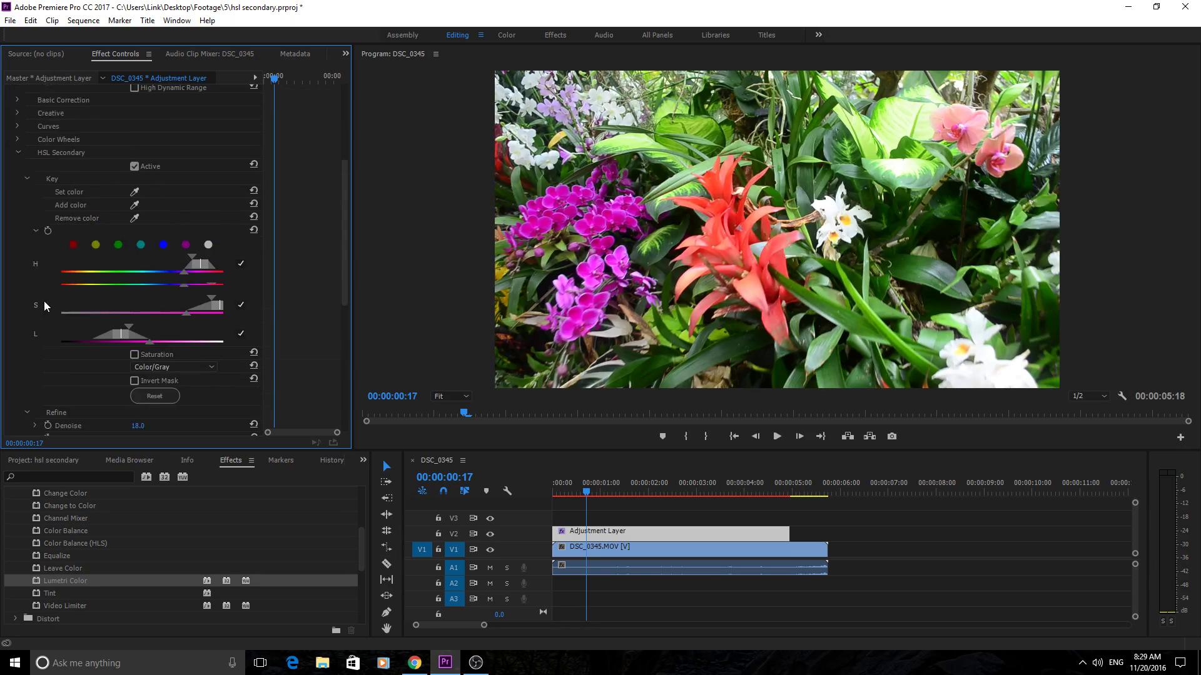
{"action": "scroll", "coordinate": [44, 302], "scroll_direction": "up", "scroll_amount": 6}
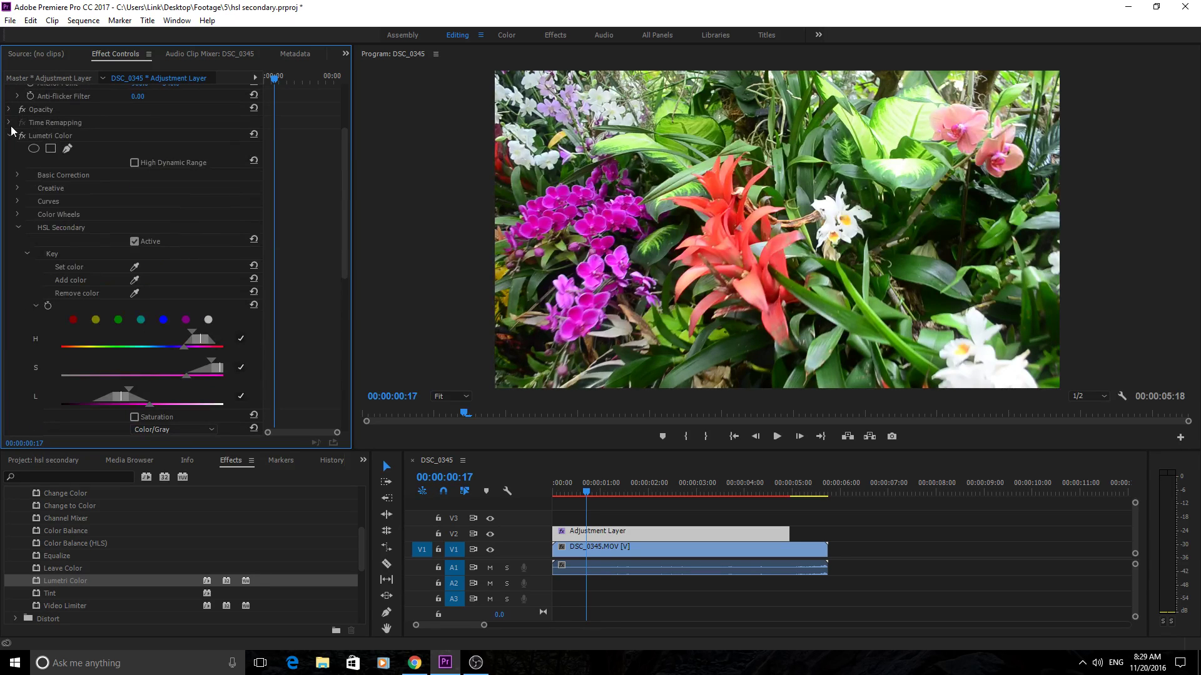
{"action": "left_click", "coordinate": [9, 135]}
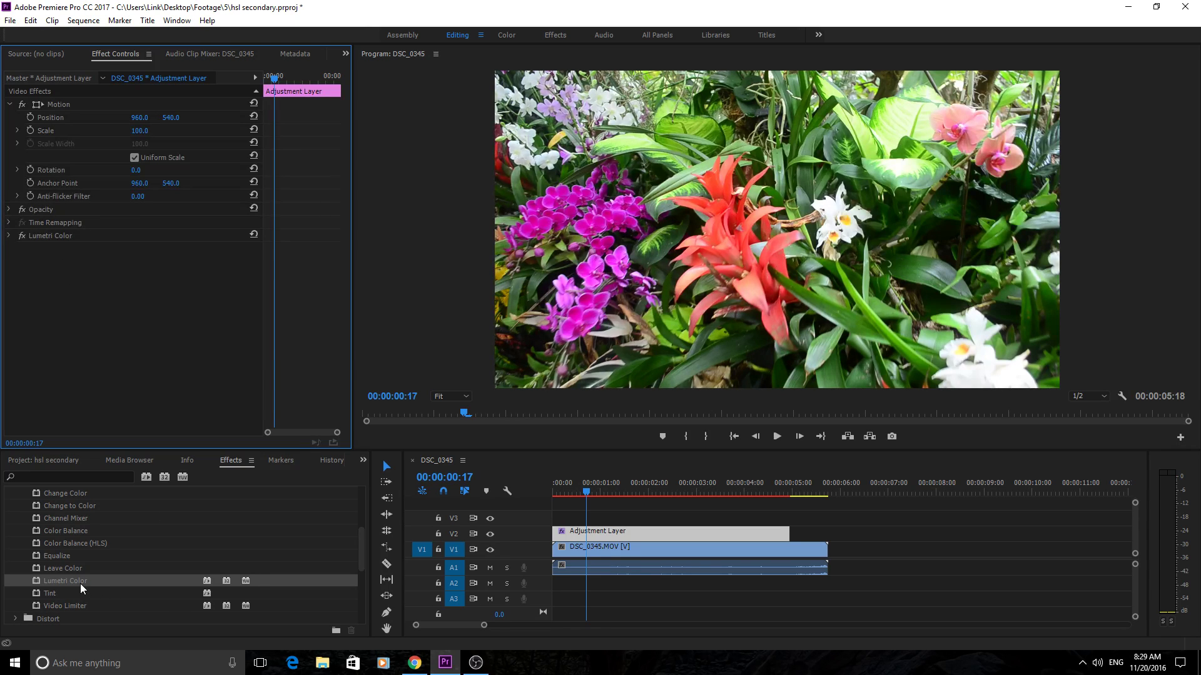
- Add a second Lumetri Color to the adjustment layer and expand that effect's HSL Secondary section
{"action": "left_click_drag", "start_coordinate": [80, 584], "coordinate": [85, 228]}
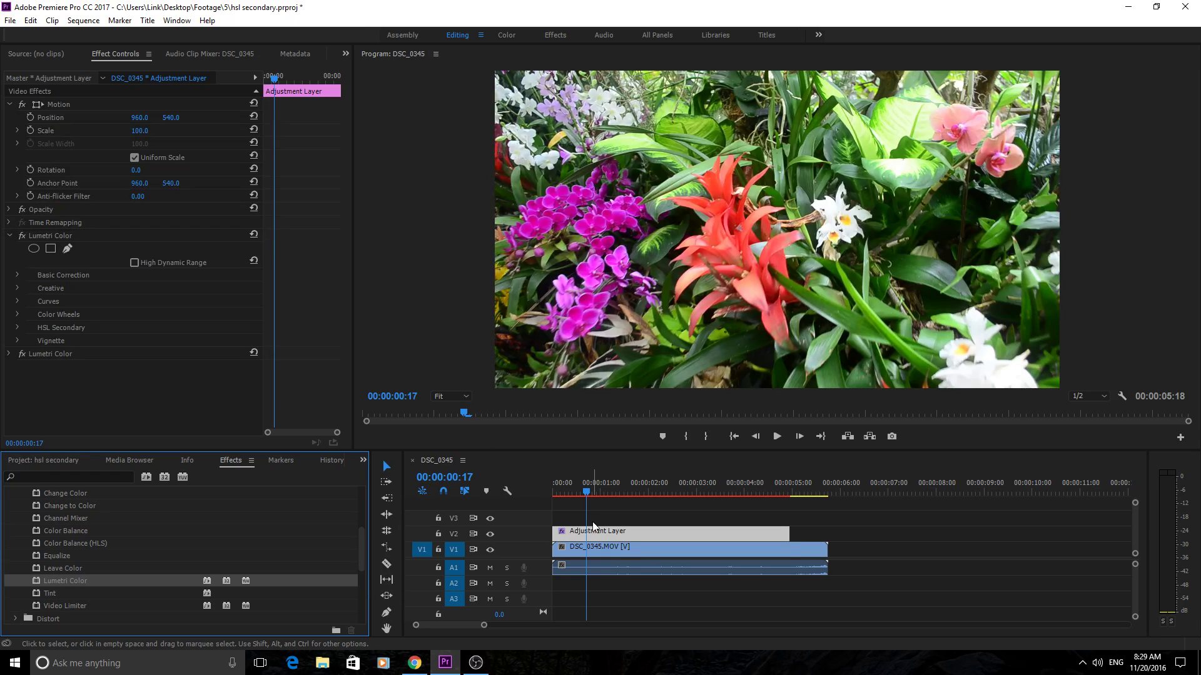
{"action": "left_click", "coordinate": [618, 547]}
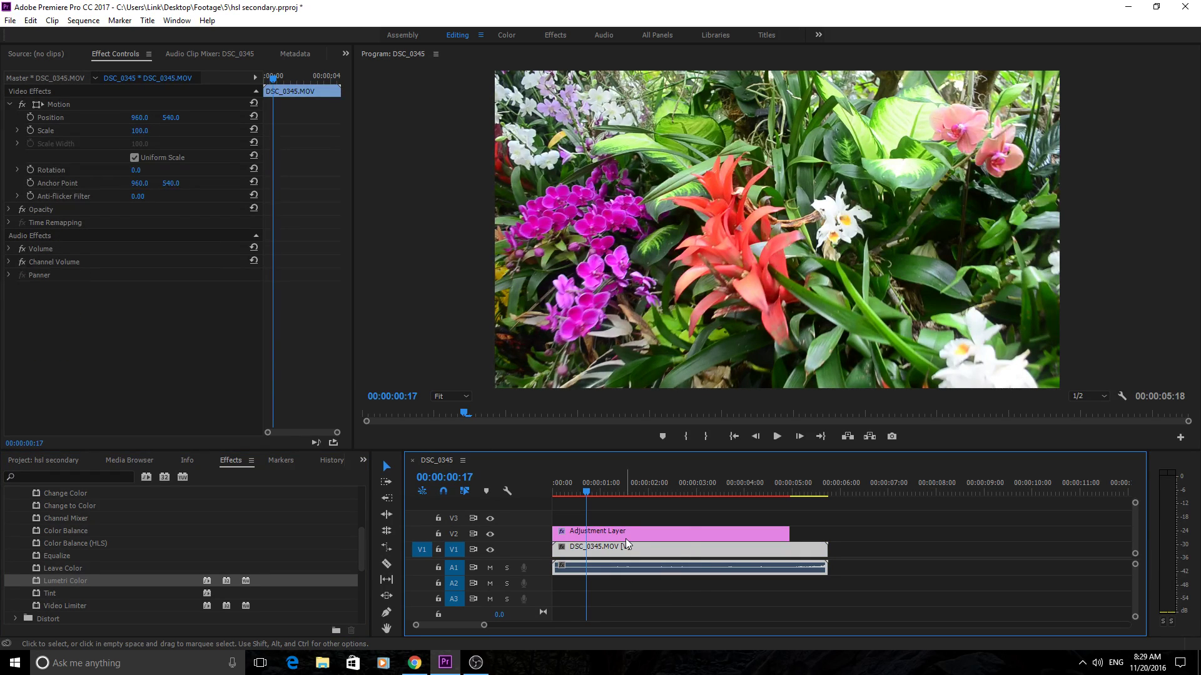
{"action": "left_click", "coordinate": [626, 531]}
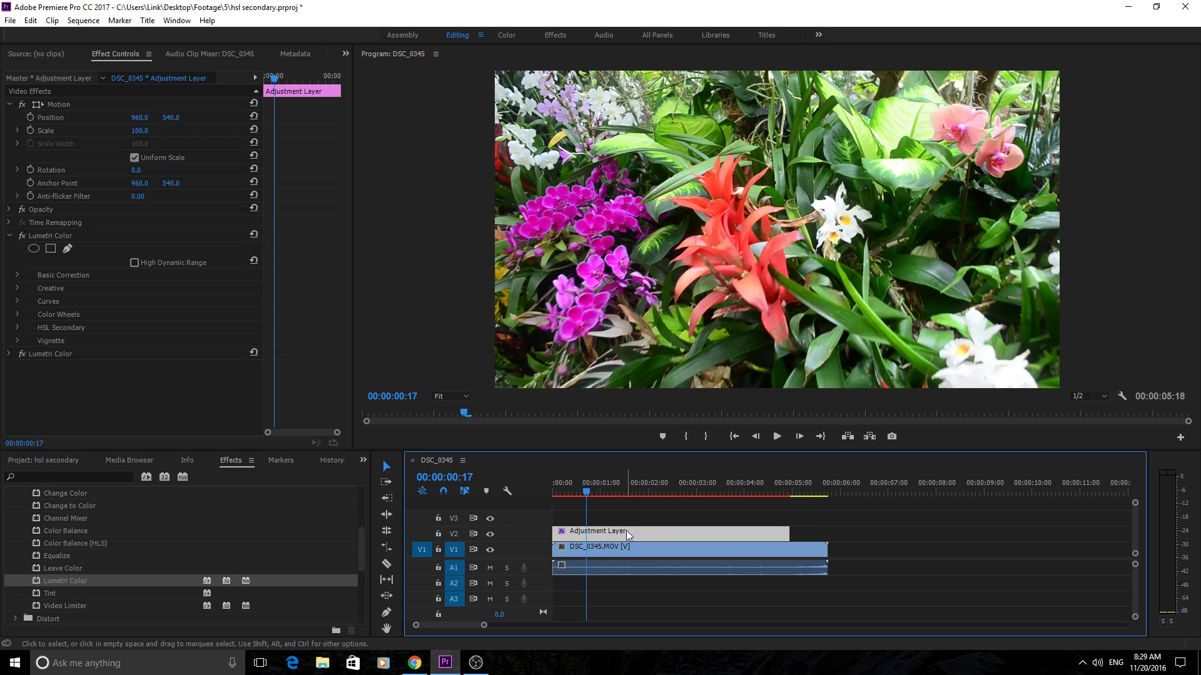
{"action": "double_click", "coordinate": [584, 531]}
{"action": "left_click", "coordinate": [212, 53]}
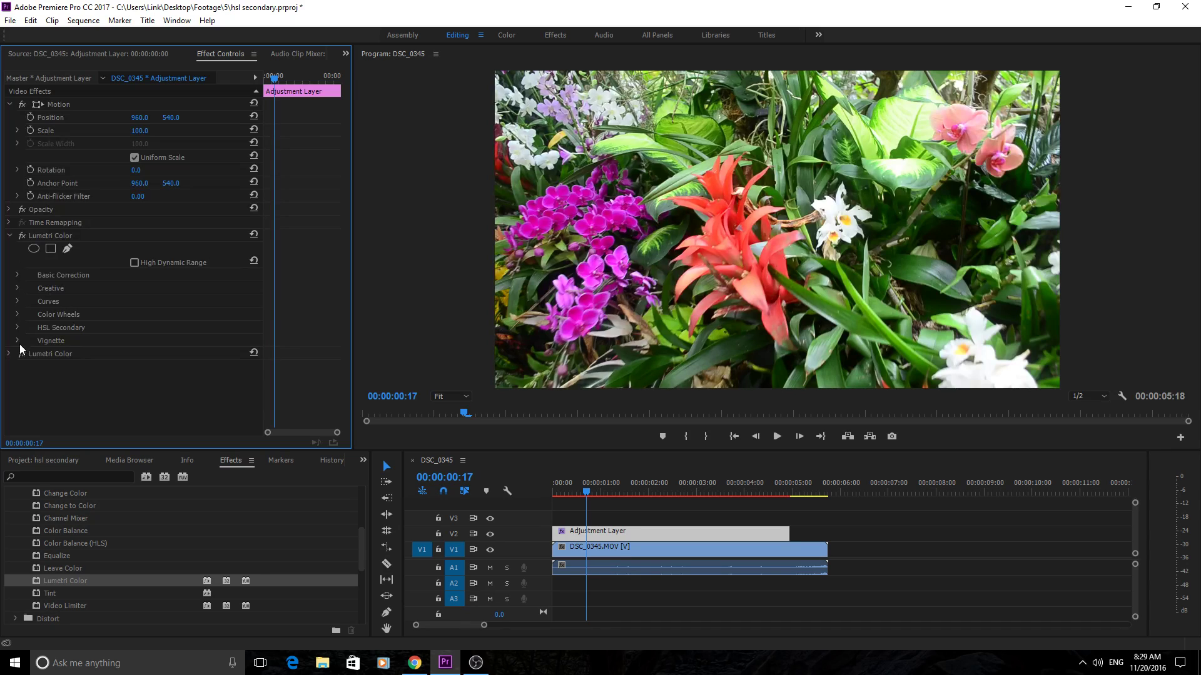
{"action": "left_click", "coordinate": [17, 327]}
{"action": "scroll", "coordinate": [80, 335], "scroll_direction": "down", "scroll_amount": 2}
{"action": "scroll", "coordinate": [80, 335], "scroll_direction": "down", "scroll_amount": 2}
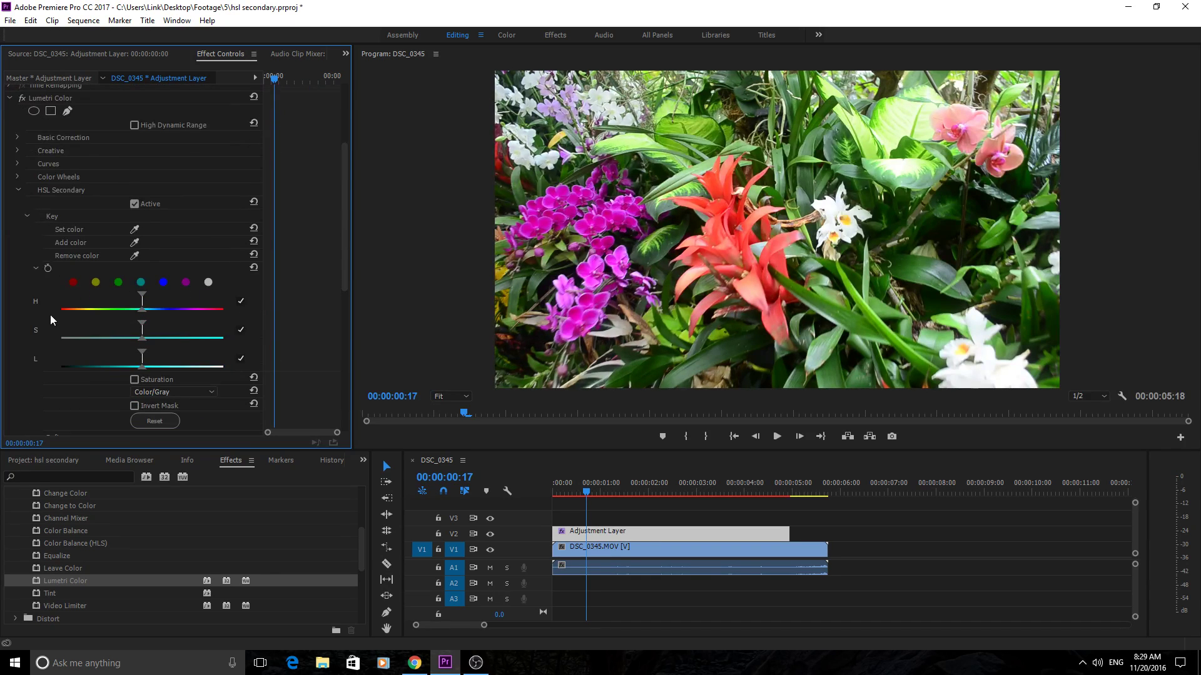
- Sample the red flowers as the second key colour, then adjust the H, S and L range handles
{"action": "left_click", "coordinate": [134, 229]}
{"action": "left_click", "coordinate": [753, 279]}
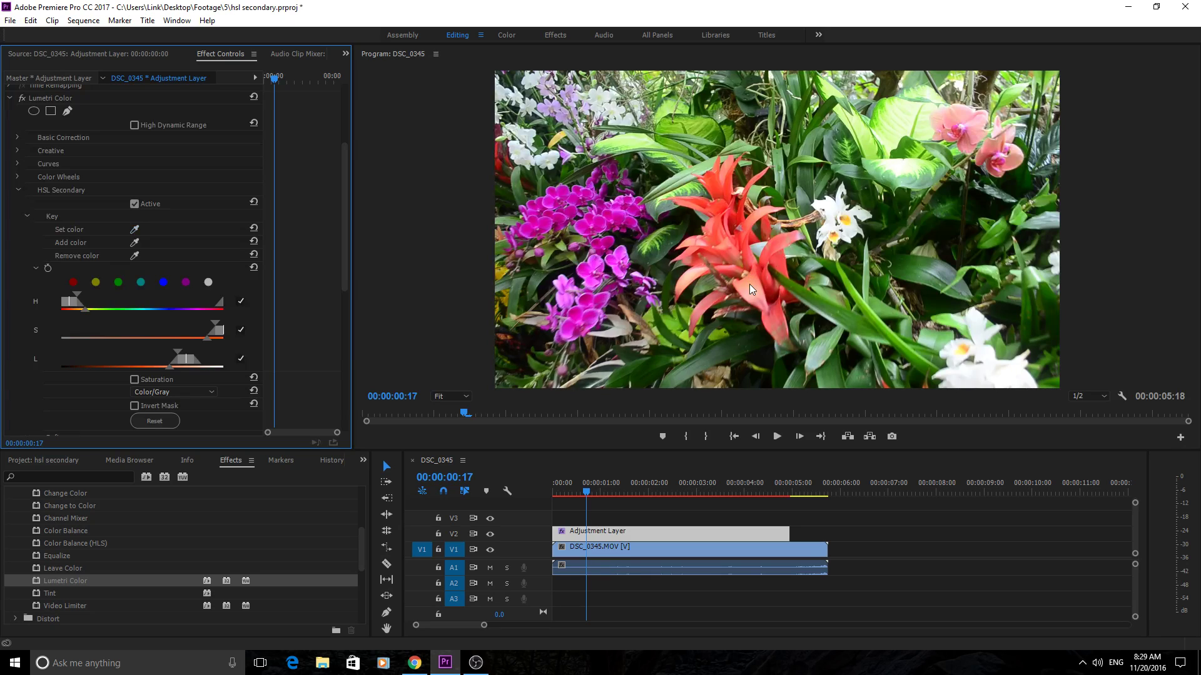
{"action": "scroll", "coordinate": [105, 343], "scroll_direction": "down", "scroll_amount": 2}
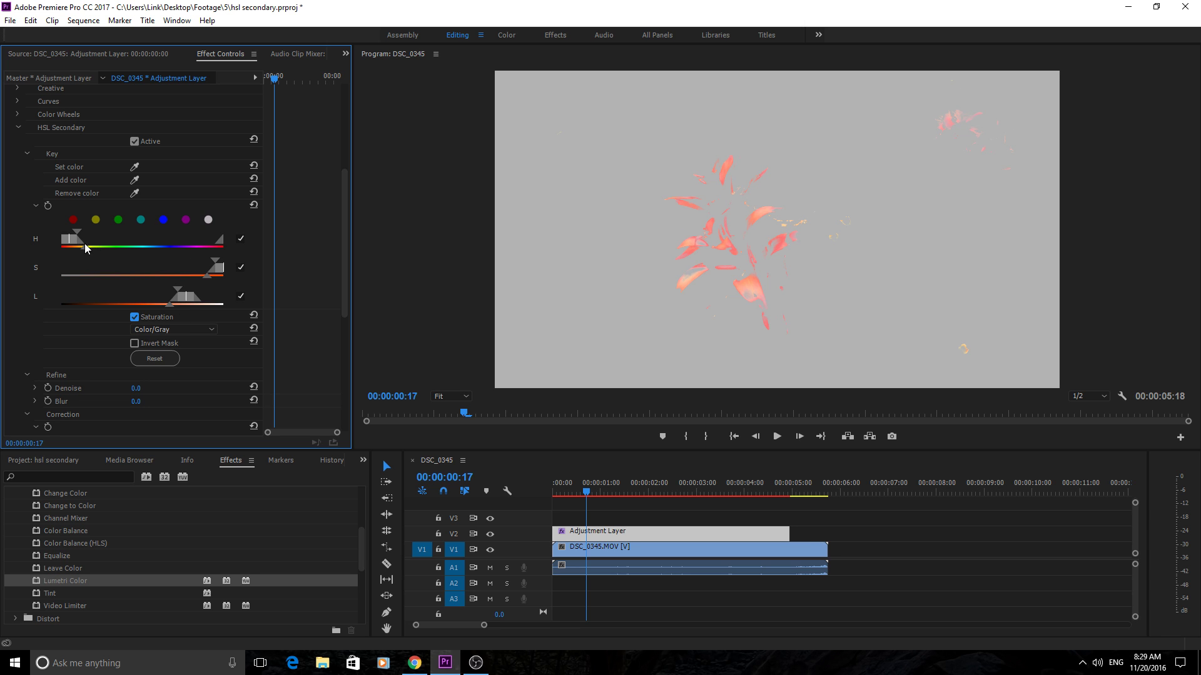
{"action": "left_click_drag", "start_coordinate": [88, 245], "coordinate": [93, 245]}
{"action": "left_click_drag", "start_coordinate": [207, 276], "coordinate": [192, 276]}
{"action": "left_click_drag", "start_coordinate": [171, 307], "coordinate": [145, 308]}
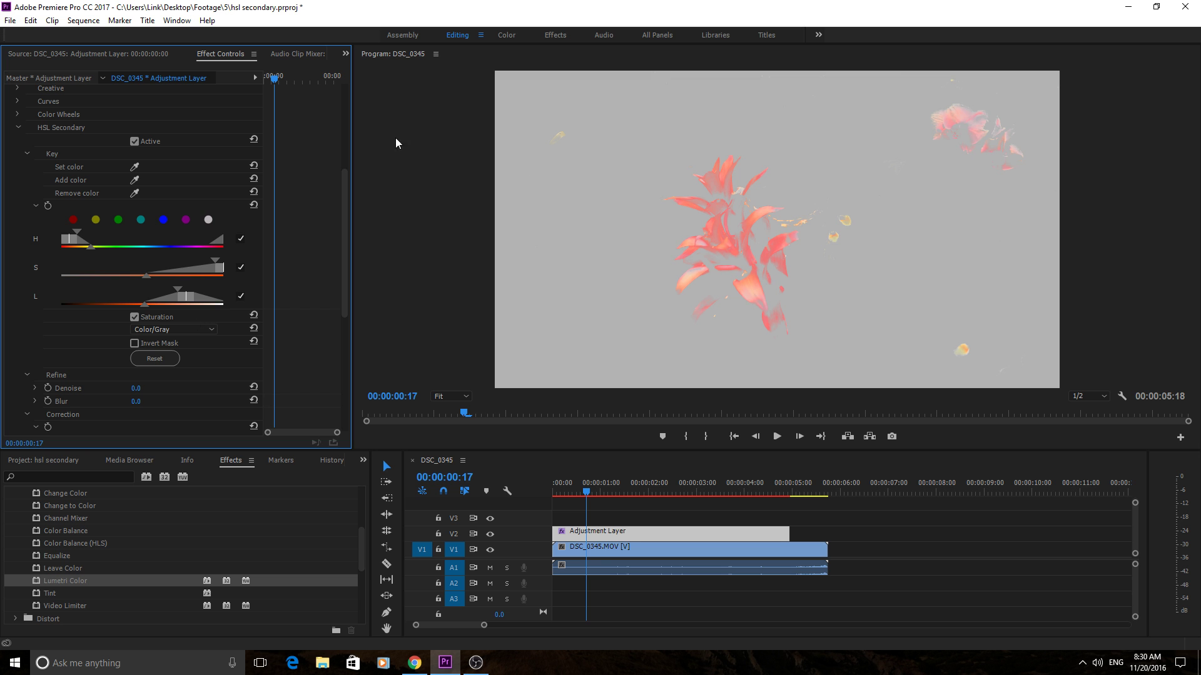
- Check the red-flower key against the grey mask, ending on the full-colour preview
{"action": "left_click", "coordinate": [134, 317]}
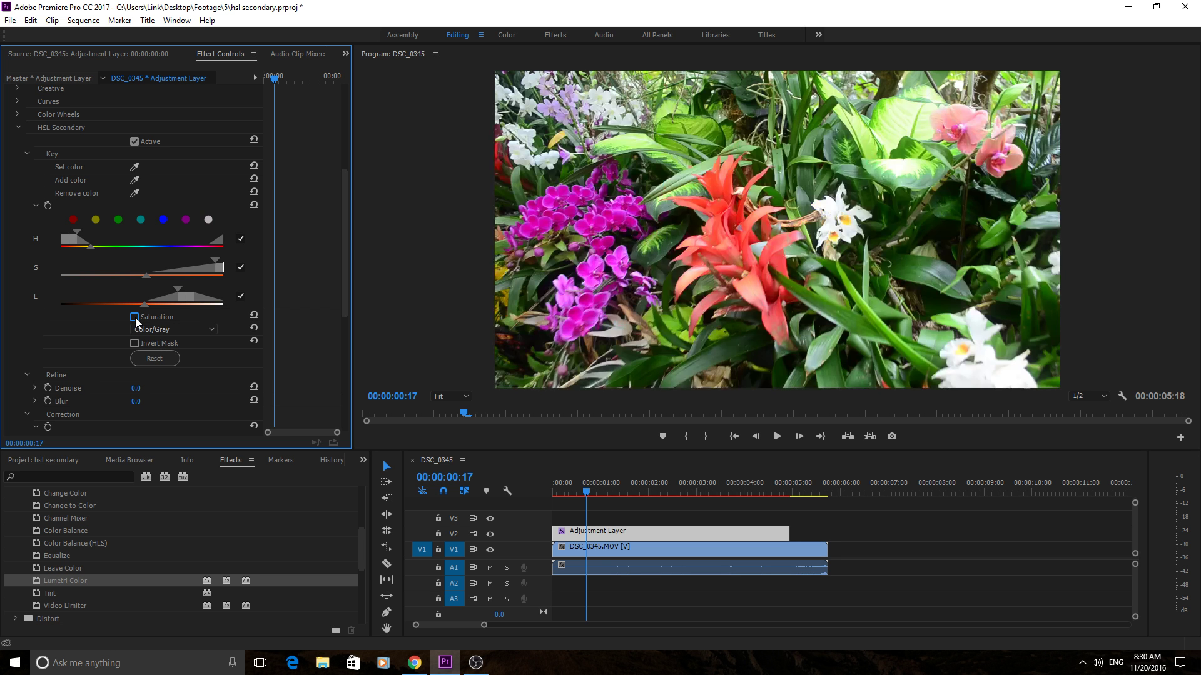
{"action": "left_click", "coordinate": [134, 317]}
{"action": "left_click", "coordinate": [134, 317]}
{"action": "scroll", "coordinate": [122, 323], "scroll_direction": "down", "scroll_amount": 4}
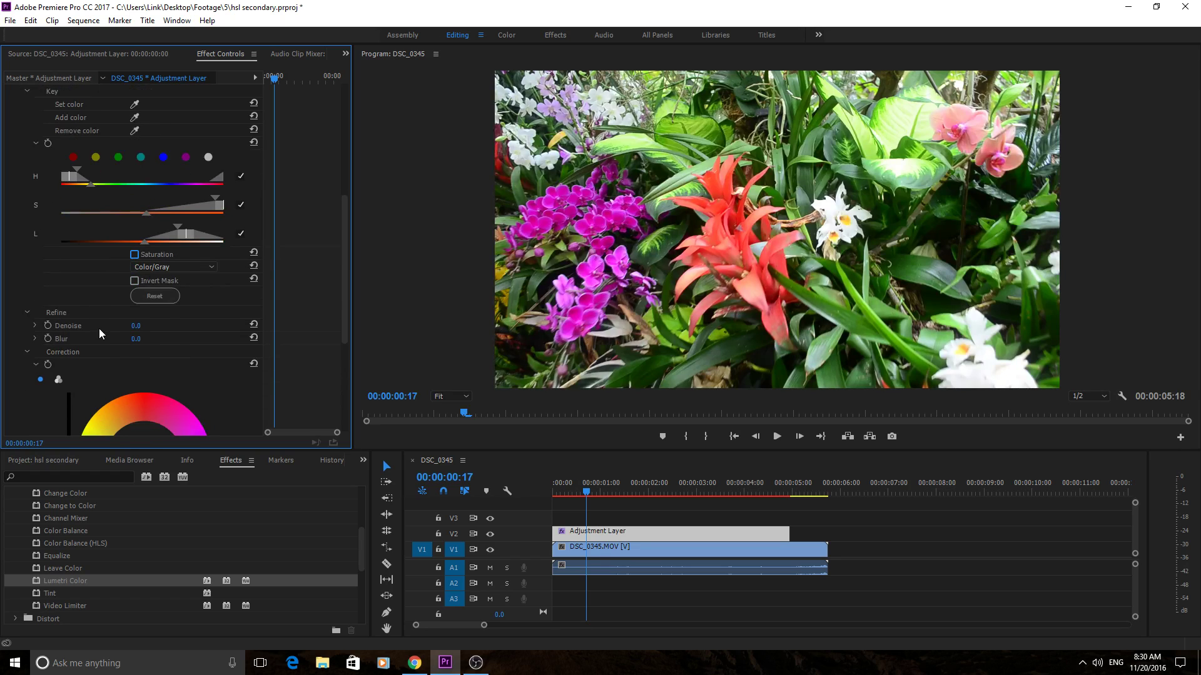
{"action": "scroll", "coordinate": [493, 276], "scroll_direction": "down", "scroll_amount": 2}
{"action": "scroll", "coordinate": [38, 337], "scroll_direction": "up", "scroll_amount": 8}
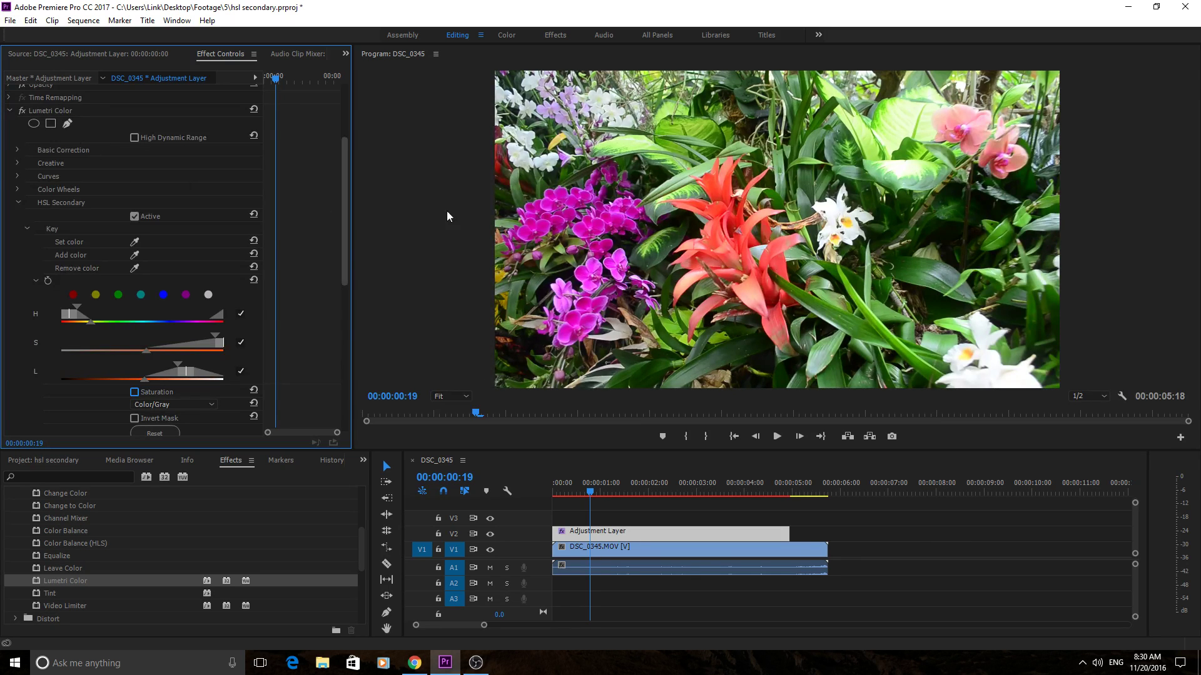
- Drag the Correction colour wheel crosshair until the keyed red flowers turn orange
{"action": "scroll", "coordinate": [28, 278], "scroll_direction": "down", "scroll_amount": 3}
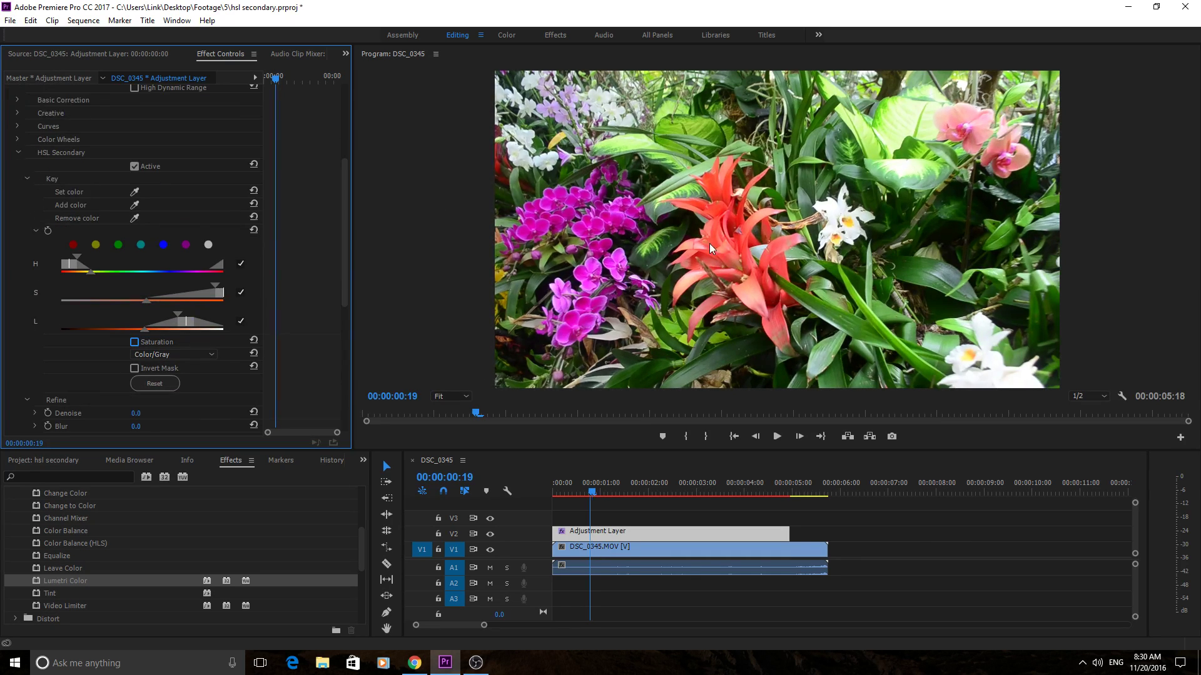
{"action": "scroll", "coordinate": [53, 309], "scroll_direction": "down", "scroll_amount": 2}
{"action": "scroll", "coordinate": [40, 313], "scroll_direction": "down", "scroll_amount": 8}
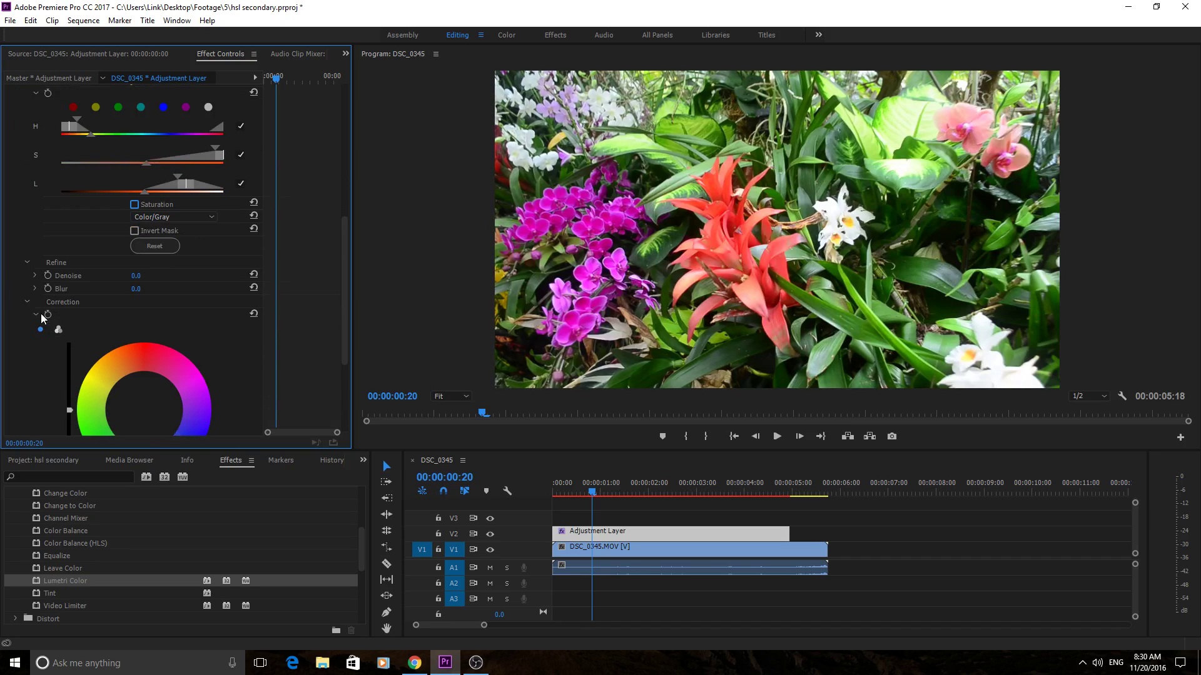
{"action": "left_click_drag", "start_coordinate": [152, 244], "coordinate": [163, 253]}
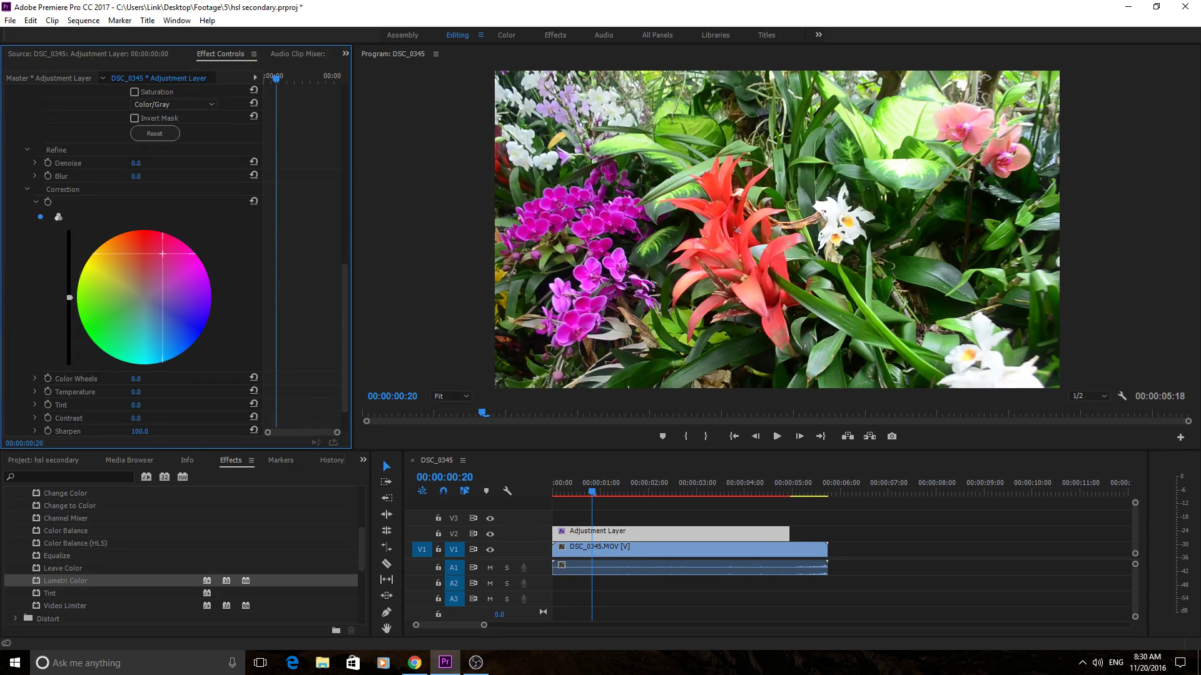
{"action": "mouse_move", "coordinate": [163, 253]}
{"action": "left_mouse_down"}
{"action": "mouse_move", "coordinate": [144, 355]}
{"action": "mouse_move", "coordinate": [197, 313]}
{"action": "mouse_move", "coordinate": [186, 324]}
{"action": "left_mouse_up"}
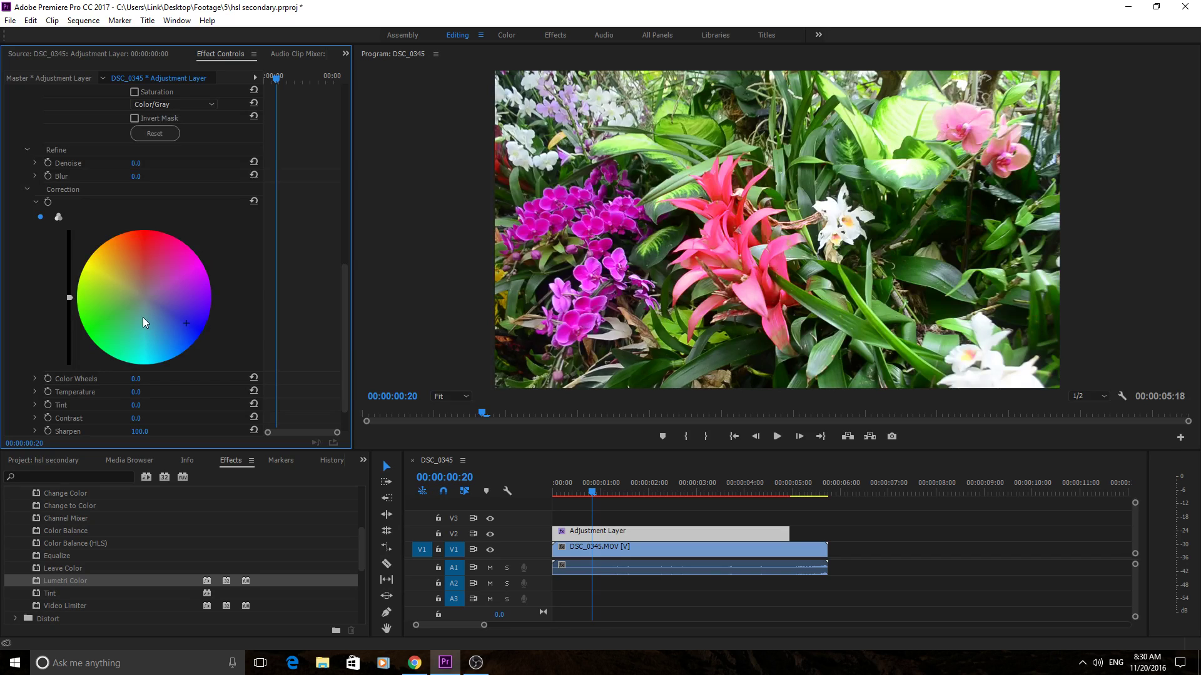
{"action": "left_click_drag", "start_coordinate": [87, 323], "coordinate": [93, 319]}
- Collapse the Lumetri Color settings in Effect Controls
{"action": "scroll", "coordinate": [7, 330], "scroll_direction": "up", "scroll_amount": 5}
{"action": "scroll", "coordinate": [8, 330], "scroll_direction": "up", "scroll_amount": 4}
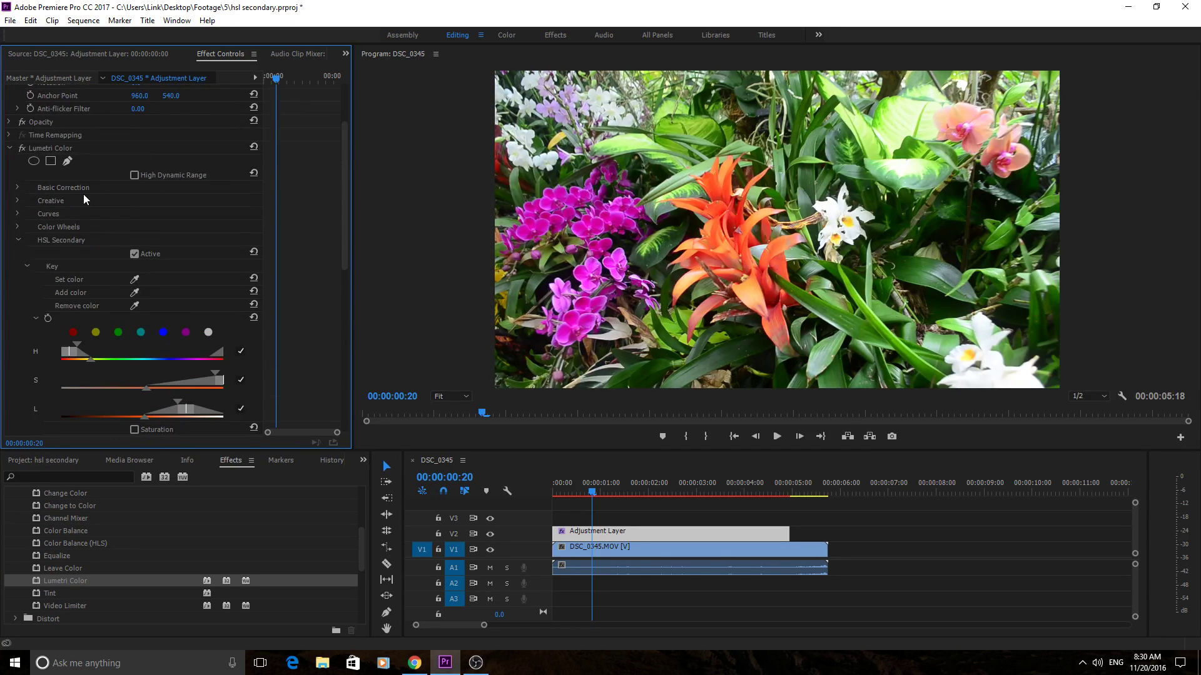
{"action": "scroll", "coordinate": [15, 200], "scroll_direction": "up", "scroll_amount": 2}
{"action": "scroll", "coordinate": [19, 213], "scroll_direction": "up", "scroll_amount": 2}
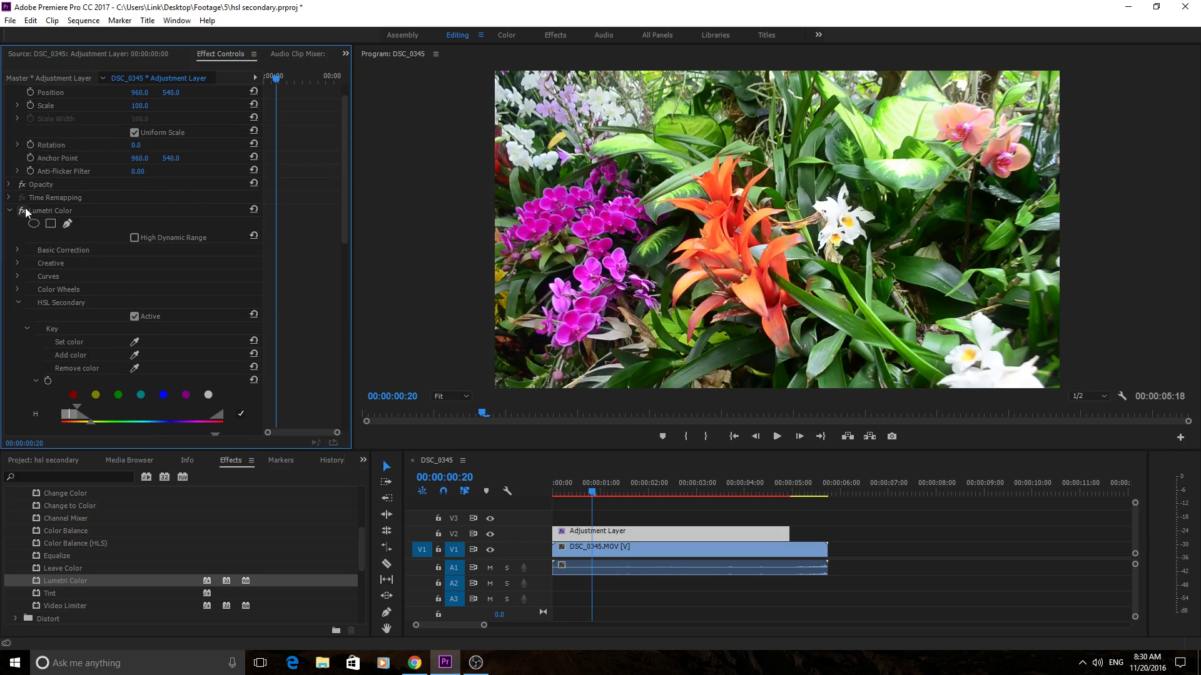
{"action": "left_click", "coordinate": [10, 213]}
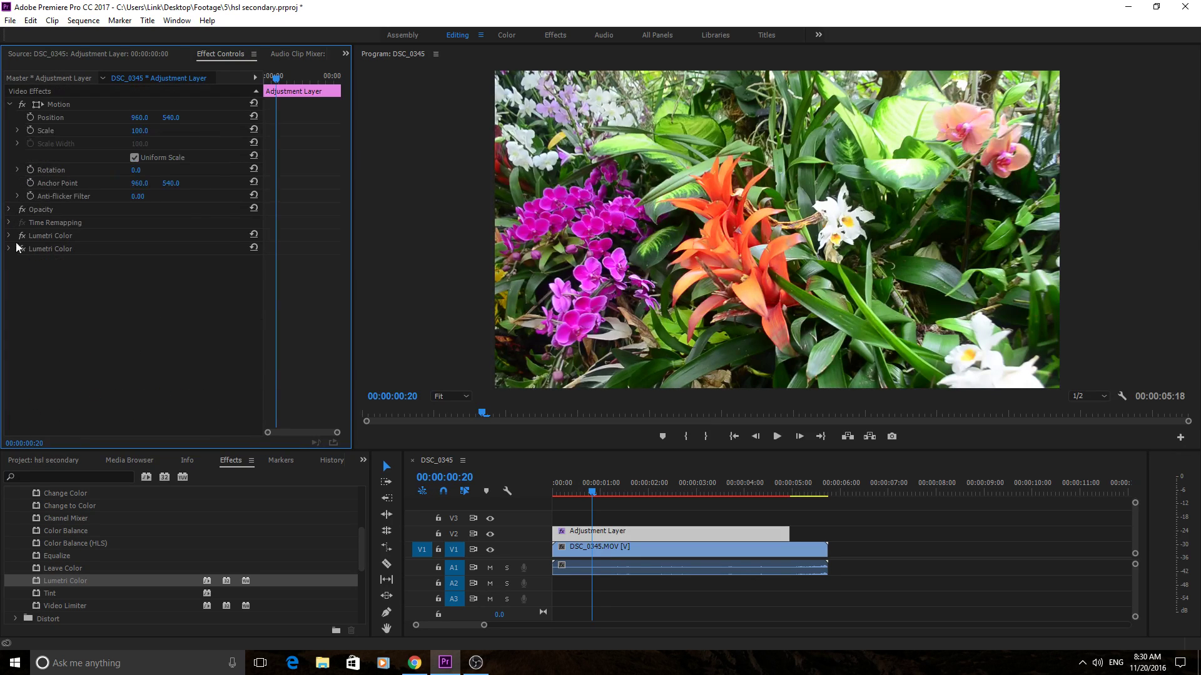
- Disable both Lumetri Color passes to compare, then re-enable both
{"action": "left_click", "coordinate": [21, 239]}
{"action": "left_click", "coordinate": [24, 247]}
{"action": "left_click", "coordinate": [24, 235]}
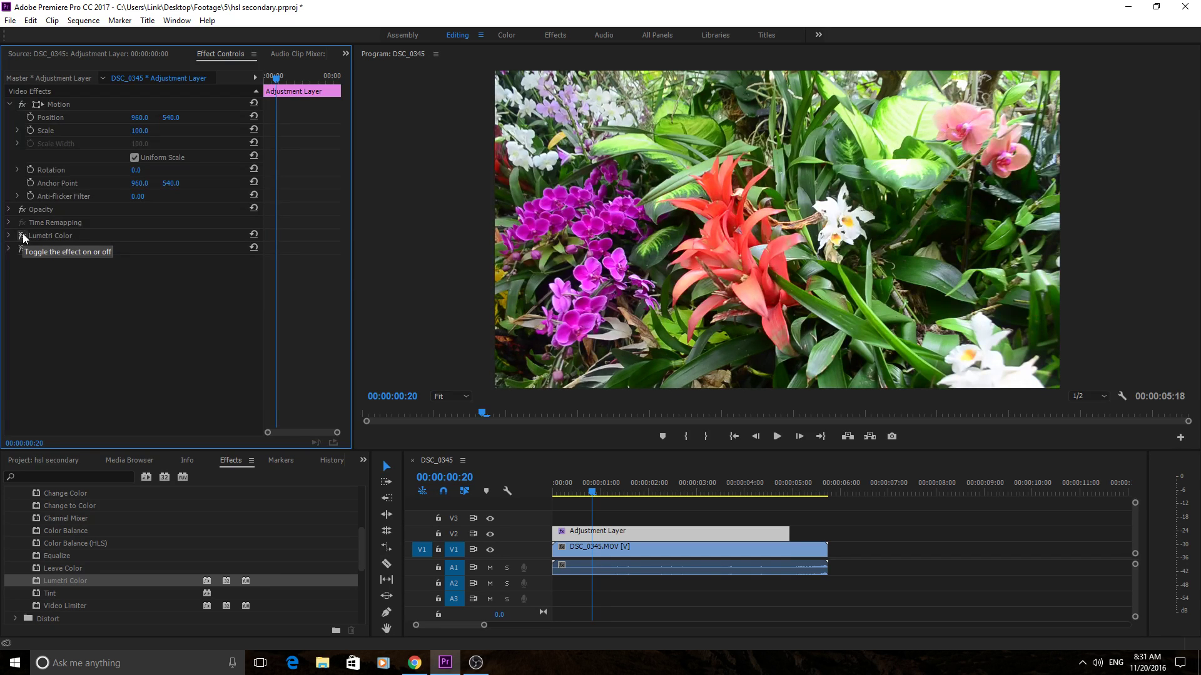
{"action": "left_click", "coordinate": [23, 236]}
{"action": "left_click", "coordinate": [25, 249]}
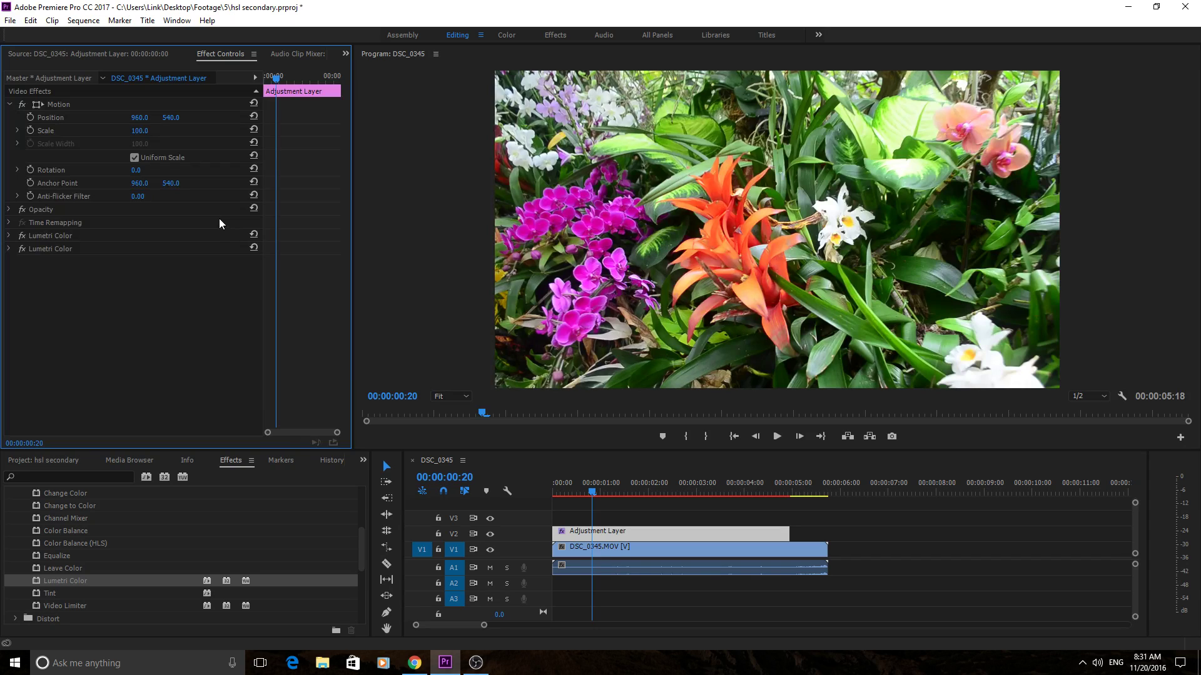
- Expand the red-flower Lumetri Color effect to show its HSL Secondary key settings
{"action": "left_click", "coordinate": [8, 236]}
{"action": "scroll", "coordinate": [212, 392], "scroll_direction": "down", "scroll_amount": 10}
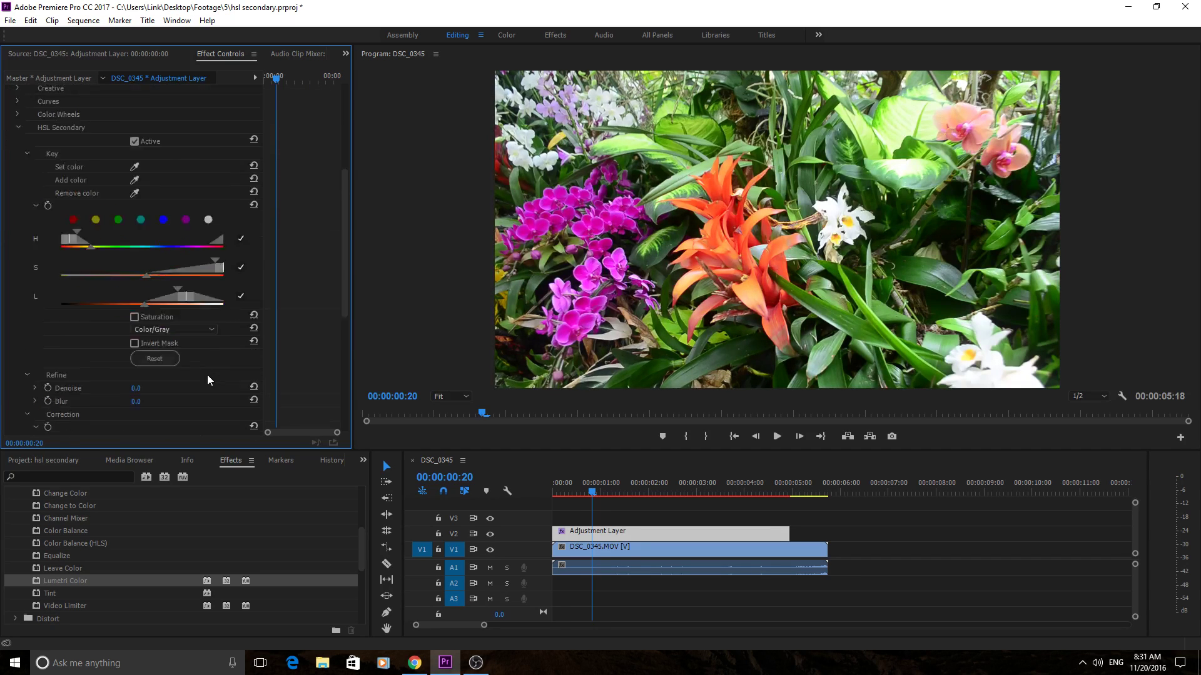
{"action": "scroll", "coordinate": [207, 370], "scroll_direction": "down", "scroll_amount": 4}
{"action": "scroll", "coordinate": [207, 364], "scroll_direction": "up", "scroll_amount": 4}
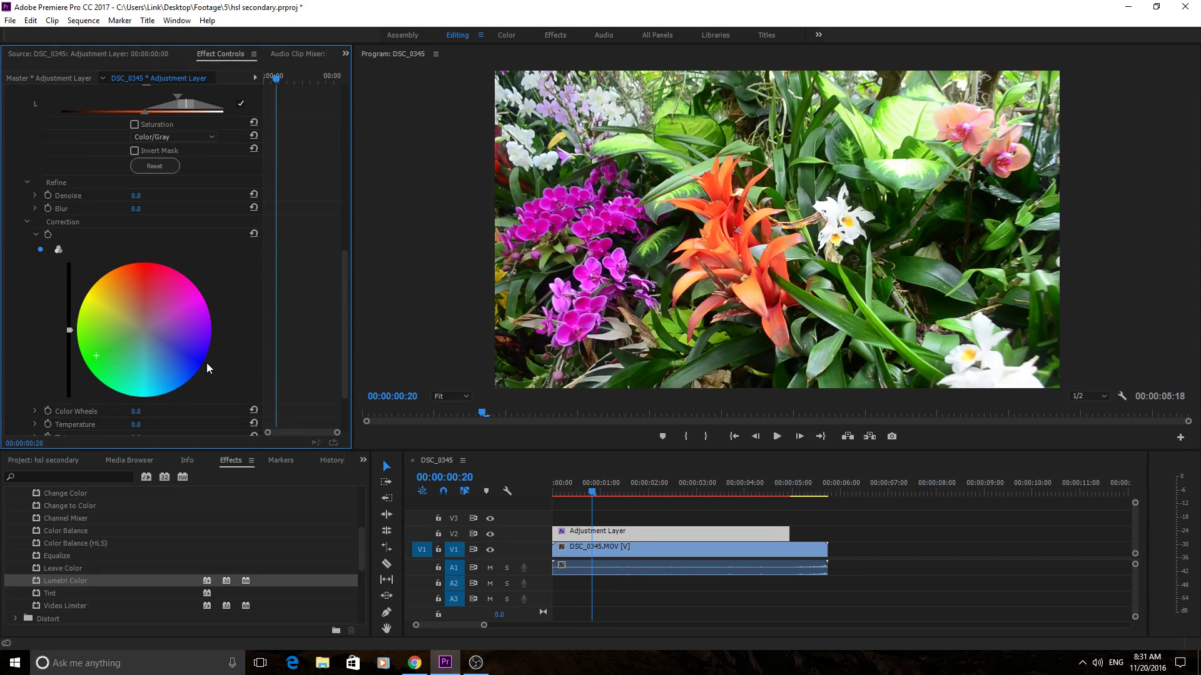
{"action": "scroll", "coordinate": [206, 364], "scroll_direction": "up", "scroll_amount": 3}
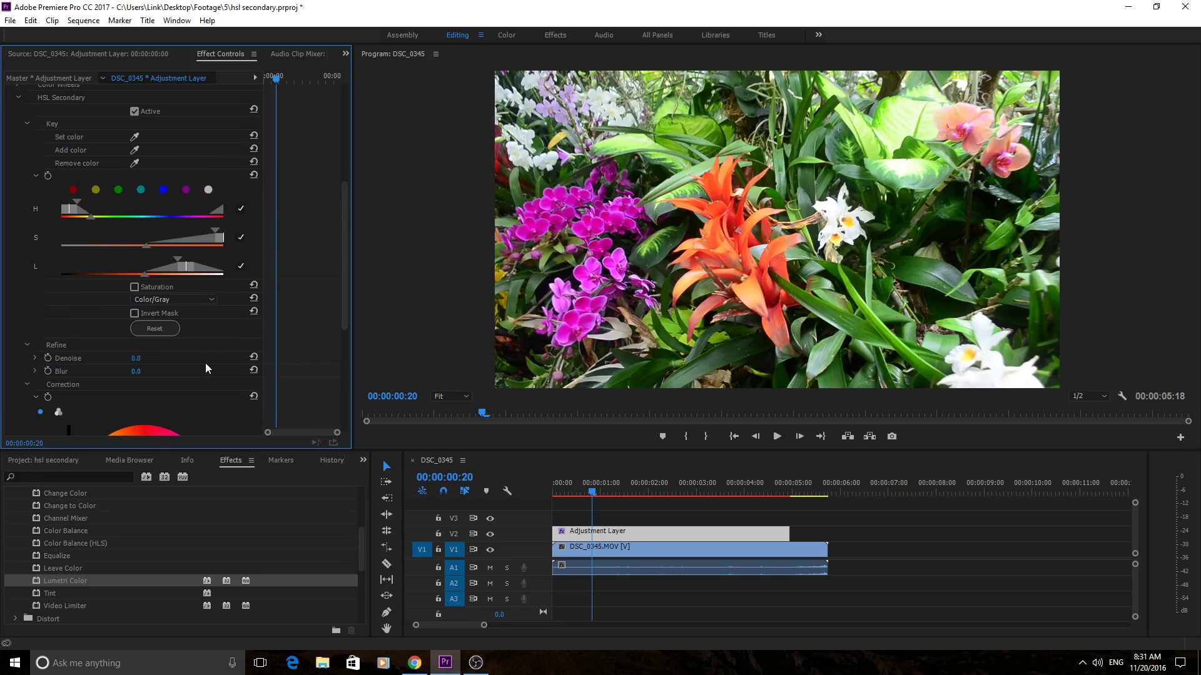